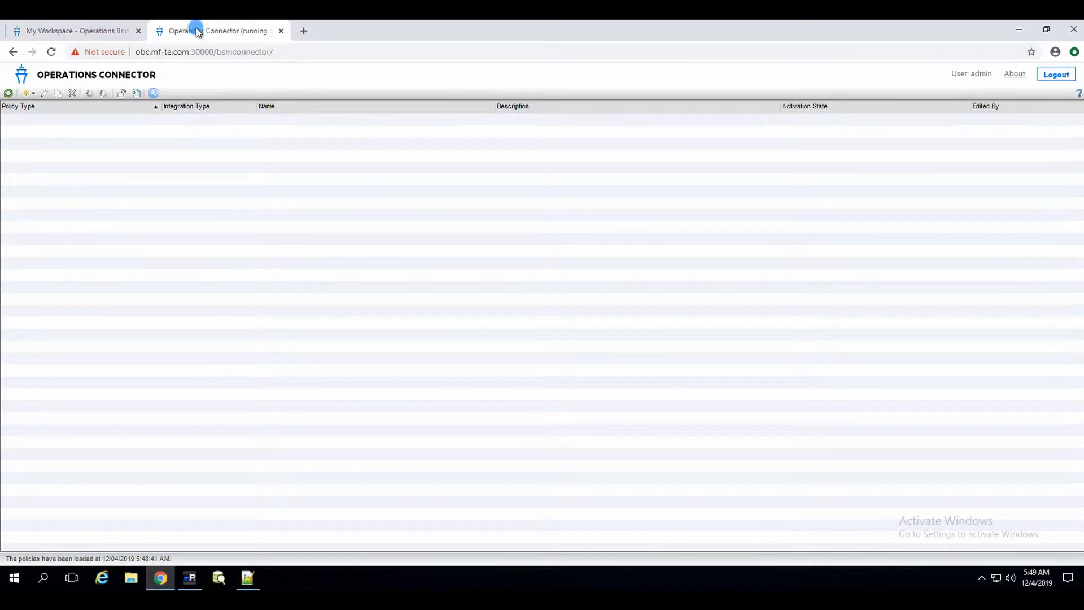
Step: Create a new Event > Structured Log File policy and maximize its editor window
left_click(25, 94)
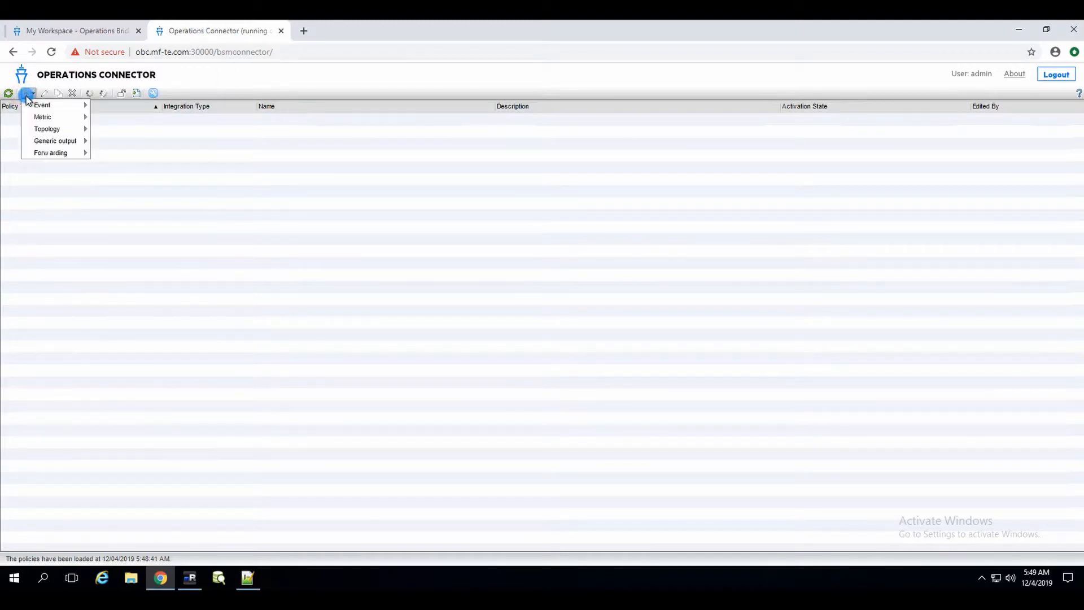
left_click(48, 106)
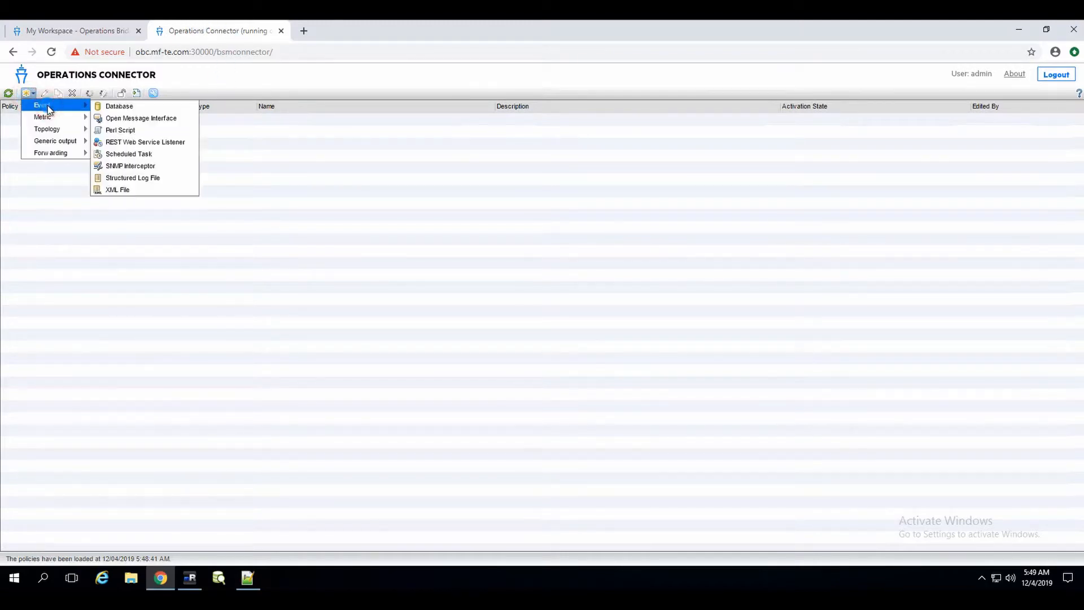
left_click(148, 180)
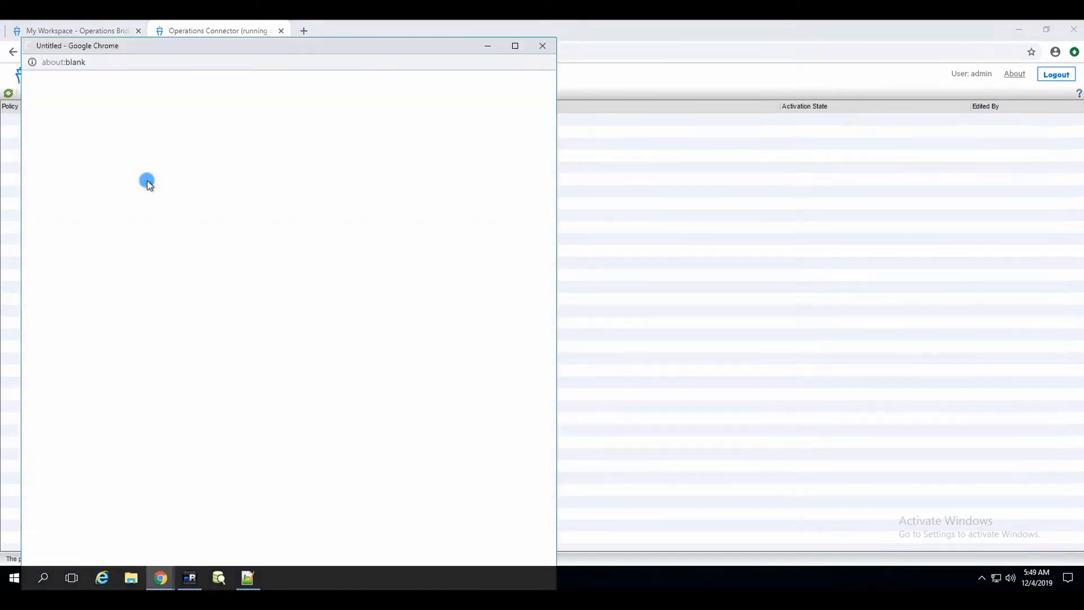
left_click(515, 46)
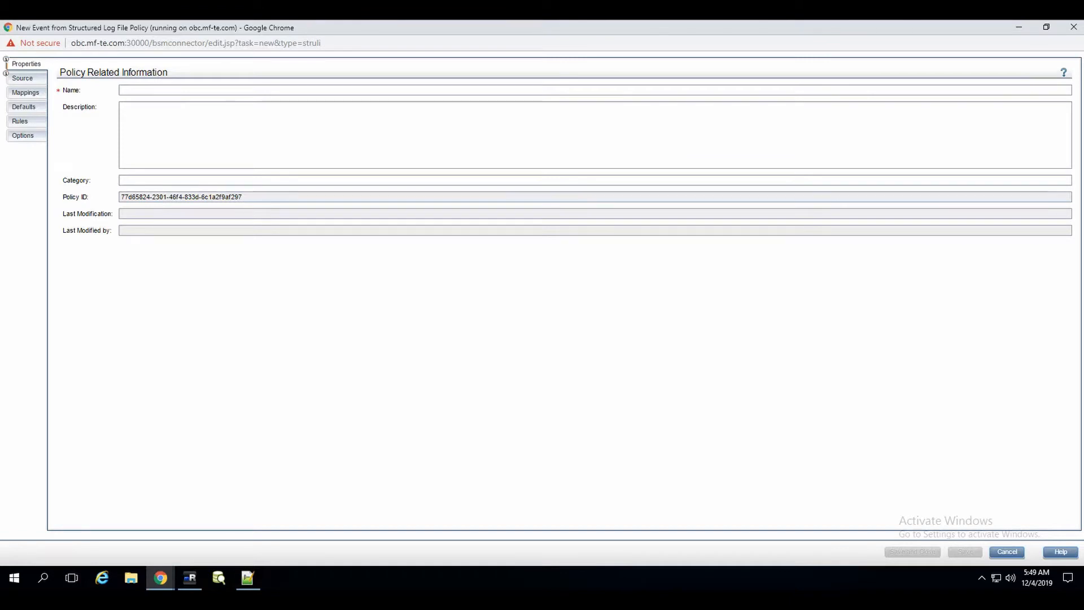
Step: Connect to the obc server over SSH from mRemoteNG's Connections tree
left_click(191, 578)
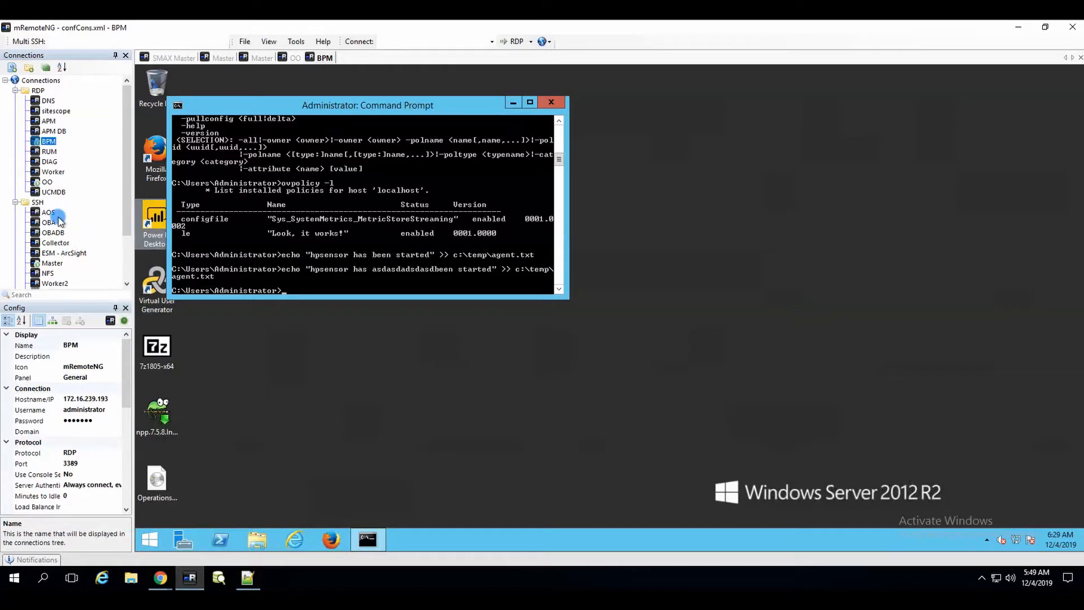
scroll(114, 237, "down", 2)
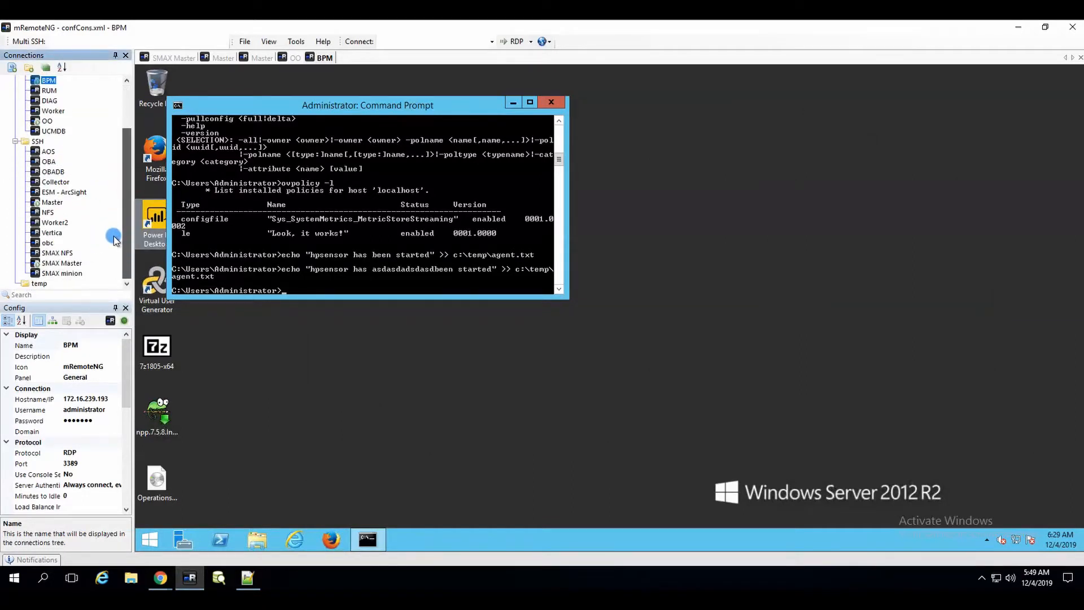
double_click(48, 243)
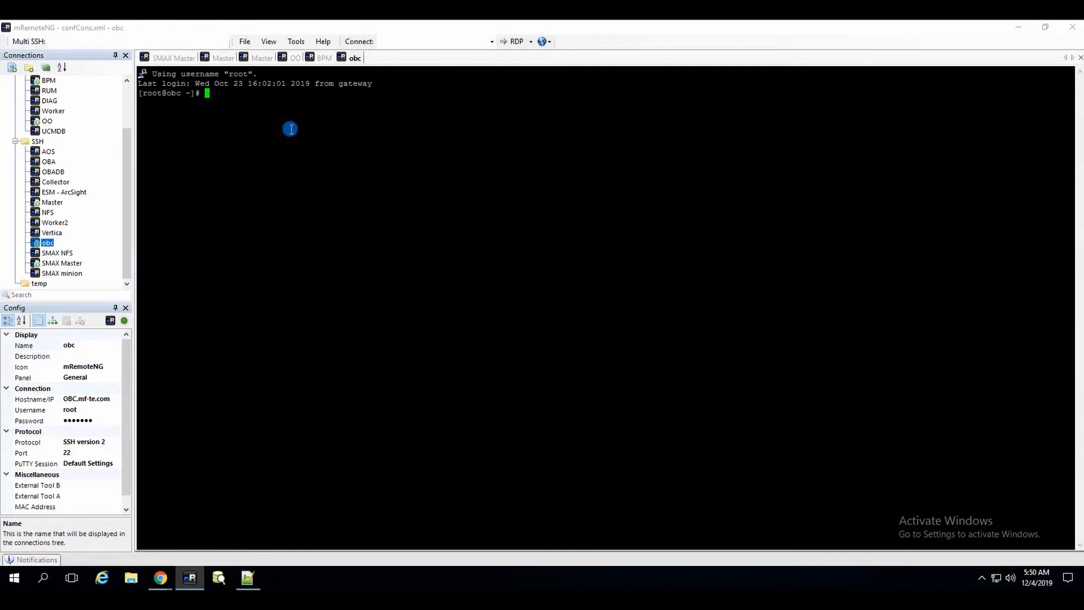
Step: Append 'hpsensor has been started' to /tmp/agent.txt three times and list the file with cat
right_click(274, 112)
key("Return")
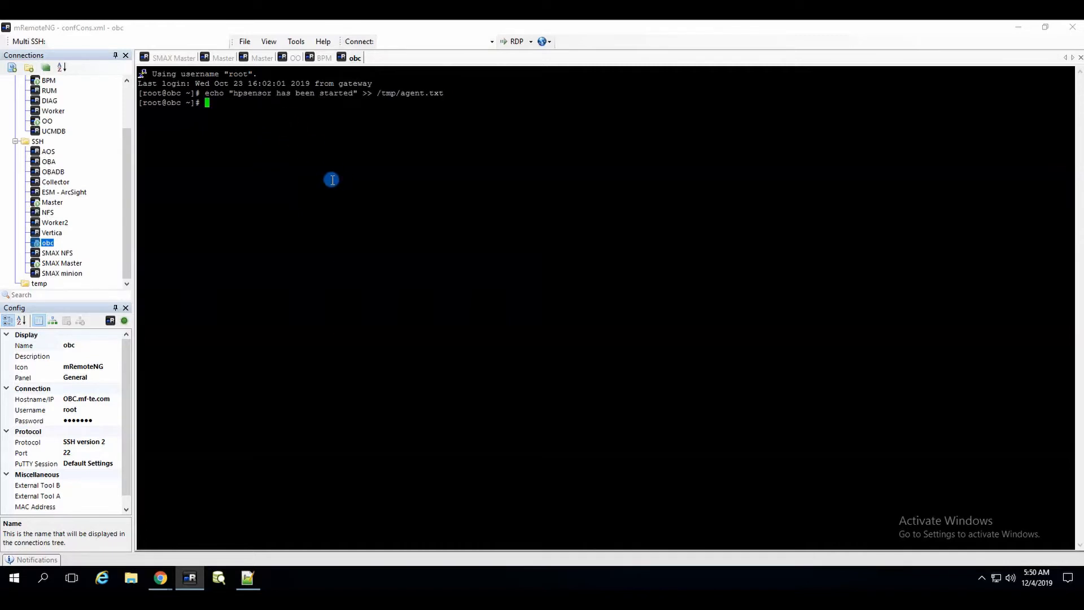
key("Up")
key("Return")
key("Up")
key("Return")
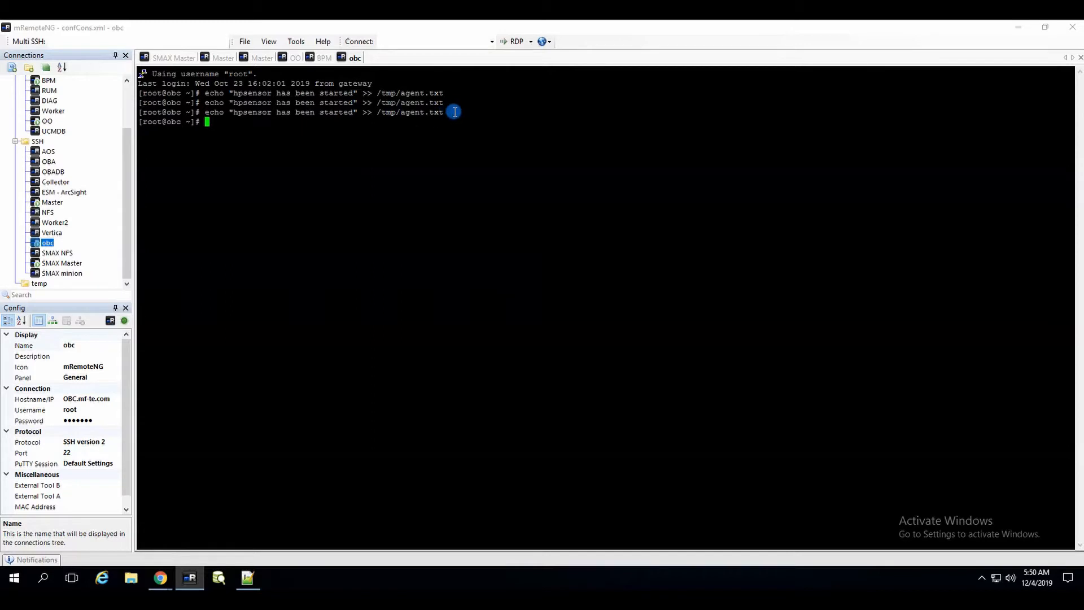
type("cat /tmp/agent.txt")
key("Return")
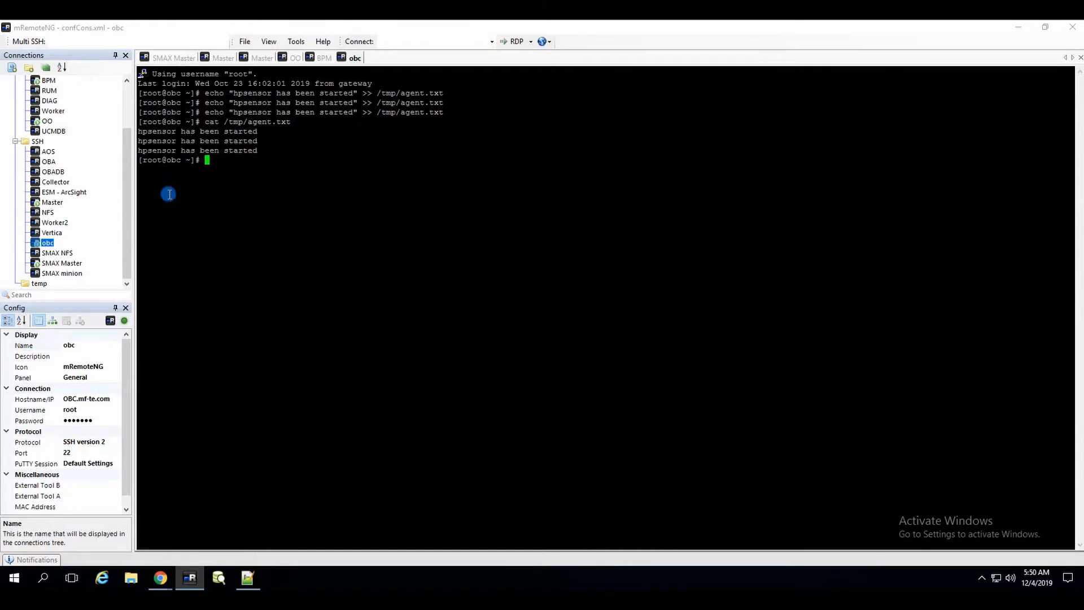
Step: Append a fourth line using the echo command edited with $DATE, then re-list /tmp/agent.txt
left_click(161, 576)
left_click(372, 269)
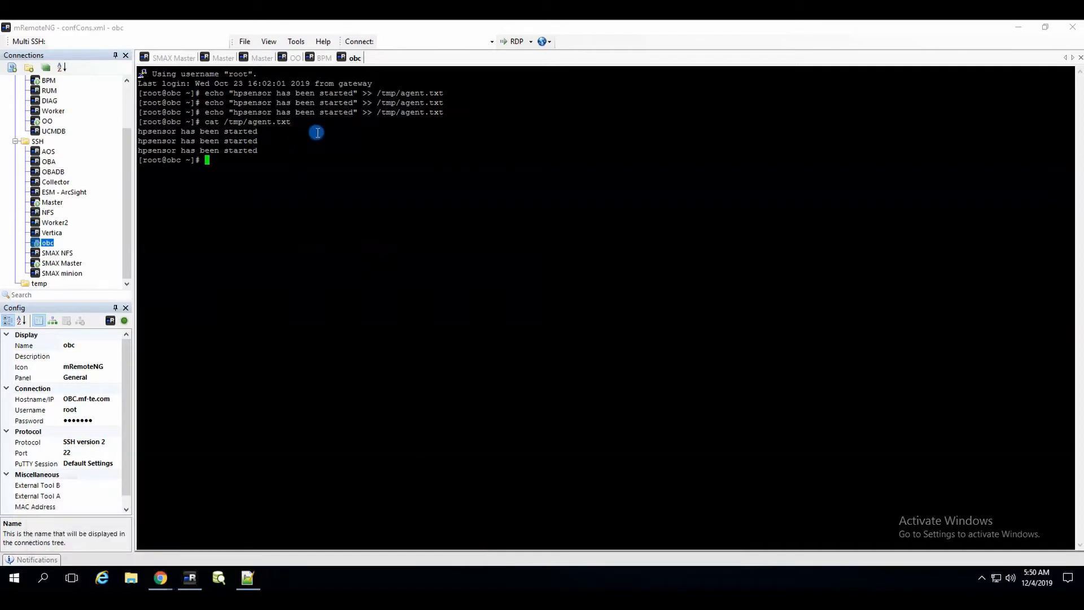
key("Up")
key("Up")
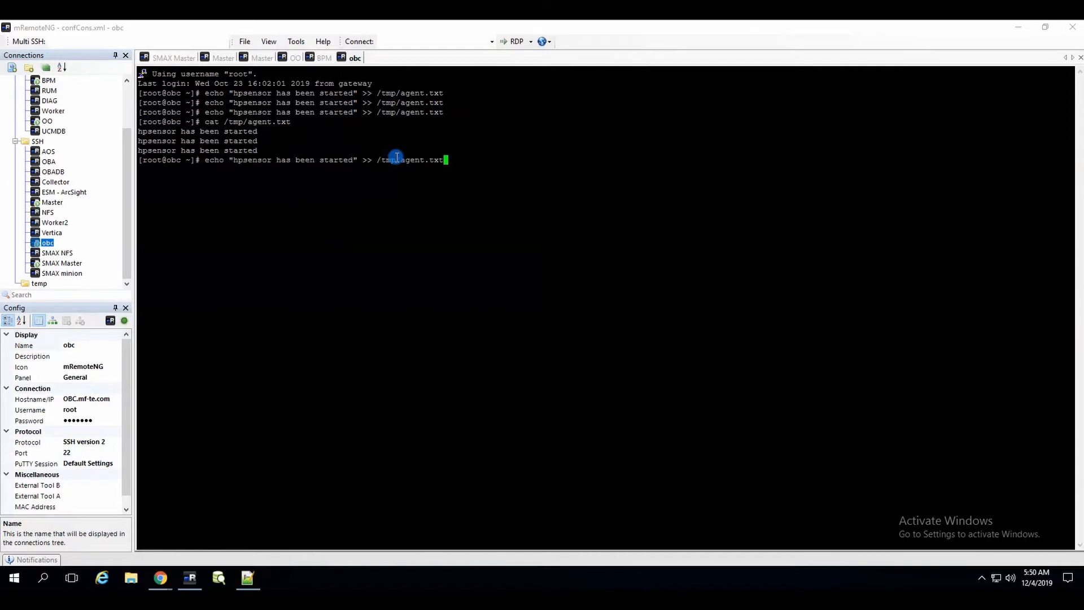
key("Left")
key("Left")
key("Left")
key("Left")
key("Left")
key("Left")
key("Left")
key("Left")
key("Left")
key("Left")
key("Left")
key("Left")
key("Left")
key("Left")
key("Left")
key("Left")
key("Left")
key("Left")
key("Left")
key("Left")
key("Left")
key("Left")
key("Left")
key("Left")
key("Left")
key("Left")
key("Left")
key("Left")
key("Left")
type("$")
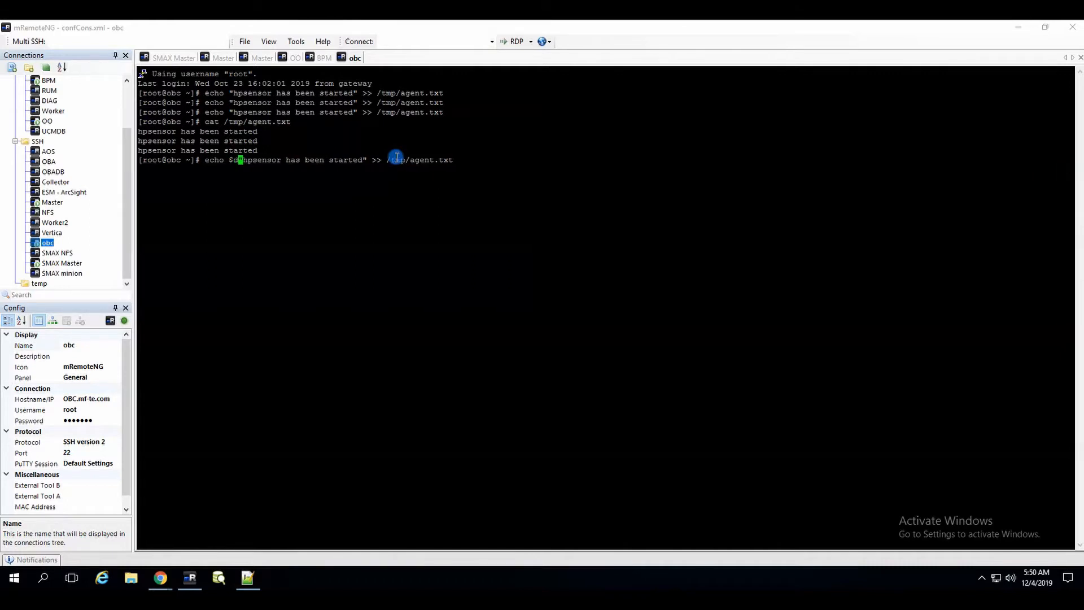
type("DATE")
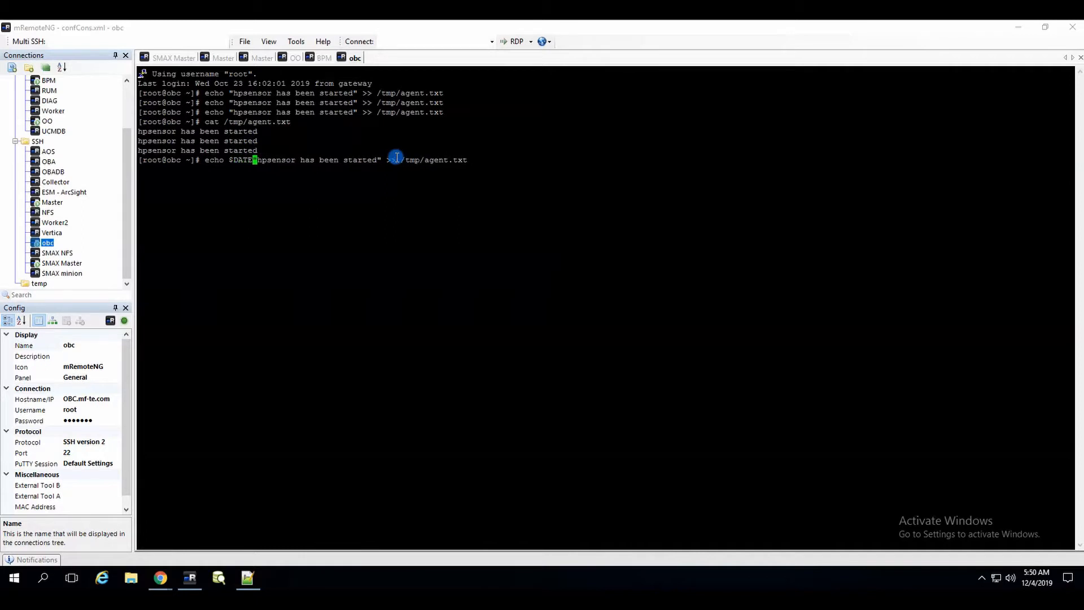
key("Return")
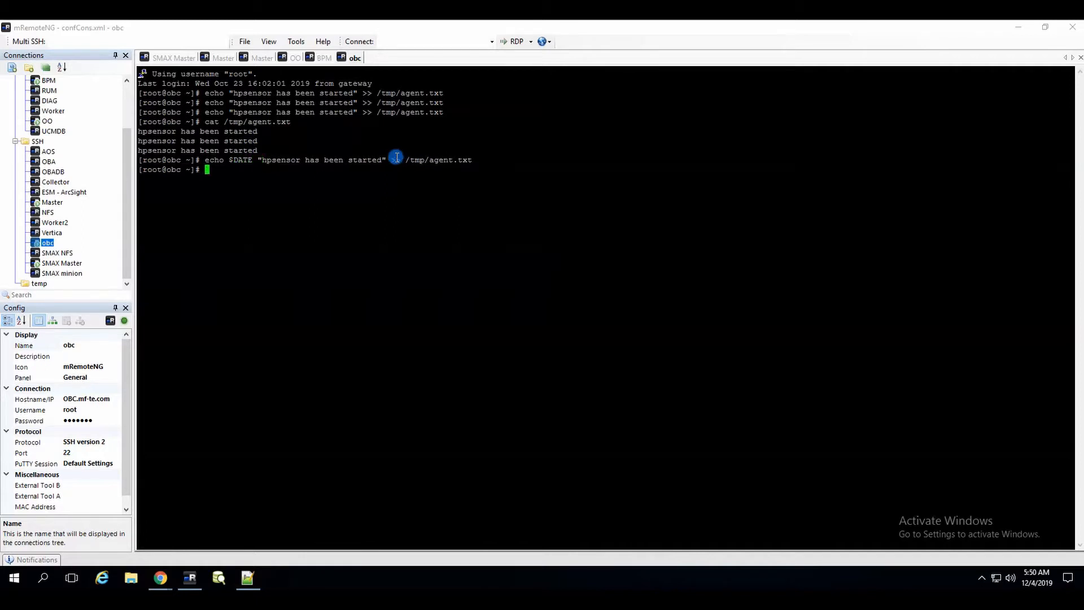
key("Up")
key("Up")
key("Return")
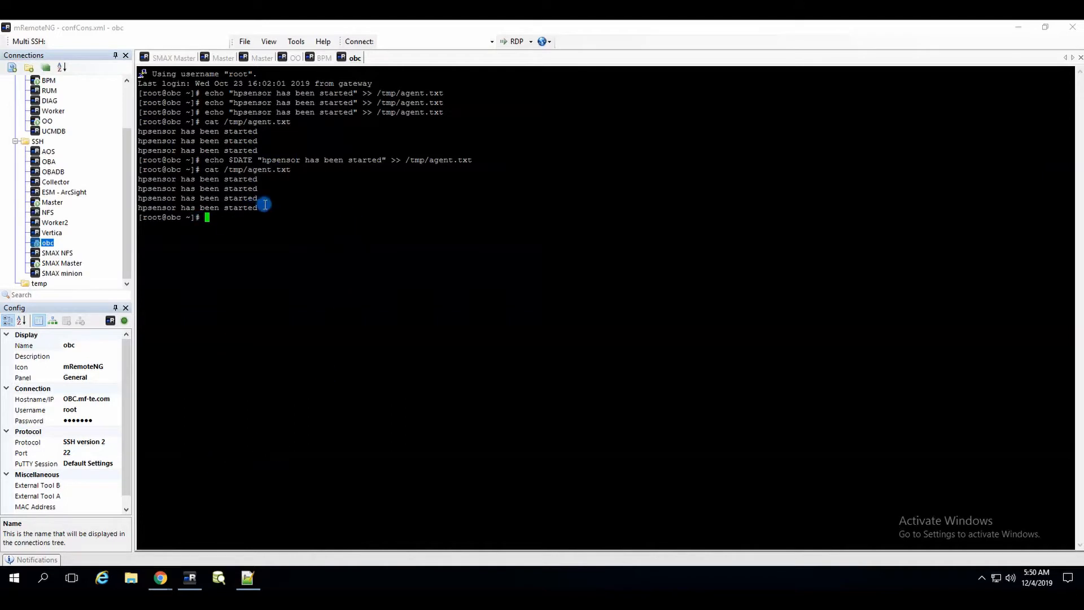
left_click_drag(256, 210, 142, 180)
left_click(193, 188)
left_click(163, 577)
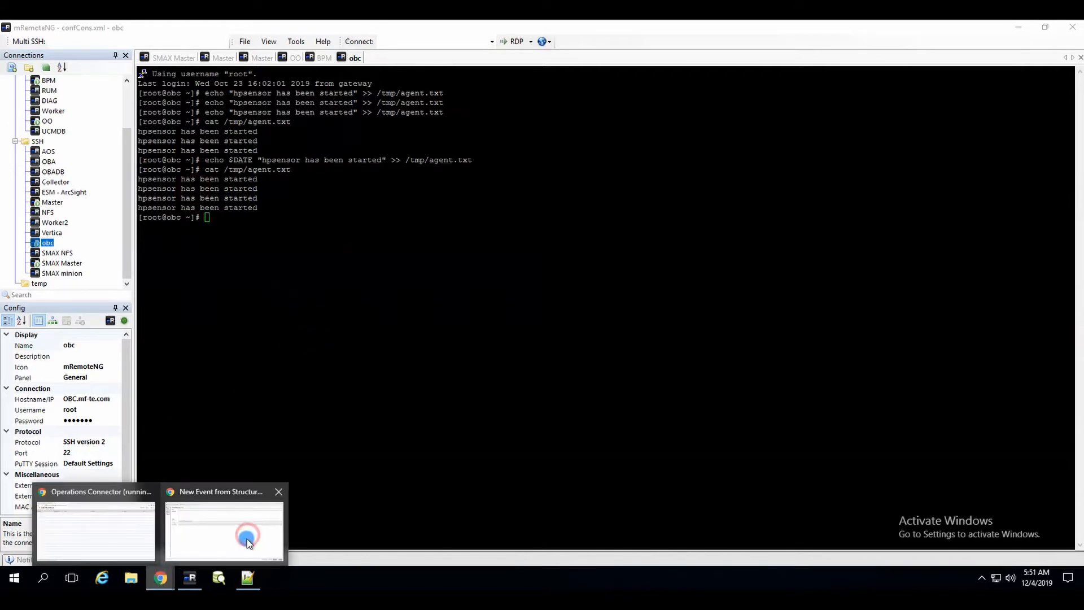
Step: Name the new policy 'This policy is awesome'
left_click(246, 539)
left_click(204, 93)
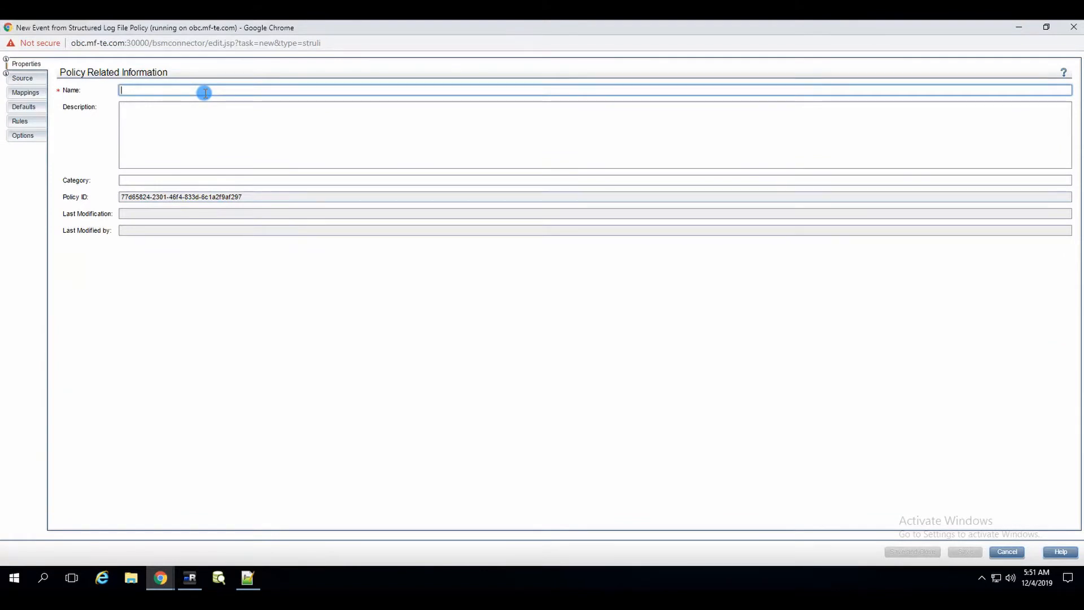
type("This po")
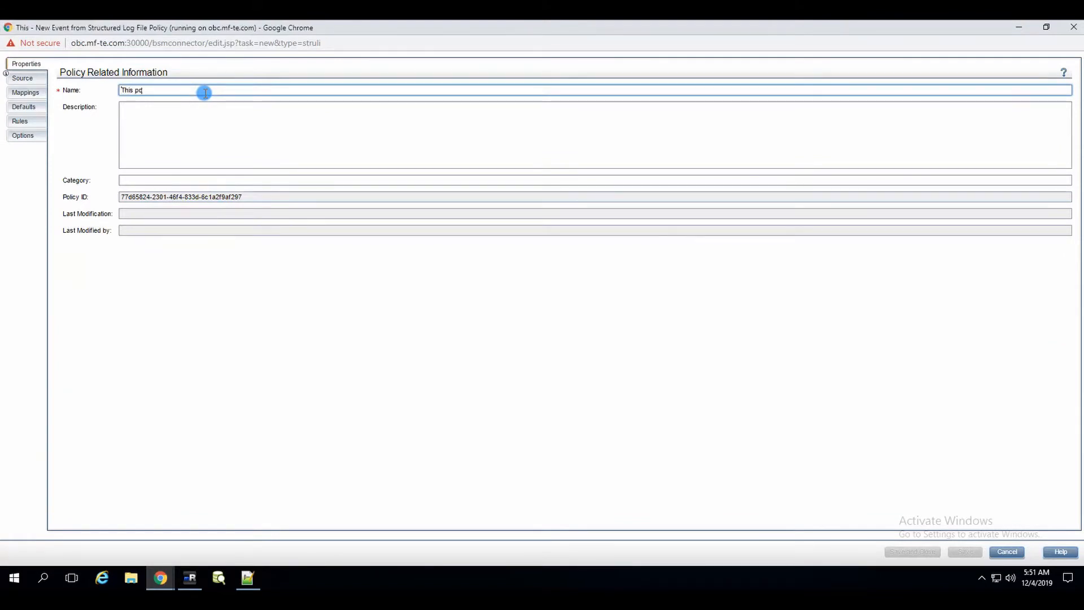
type("licy is awesome")
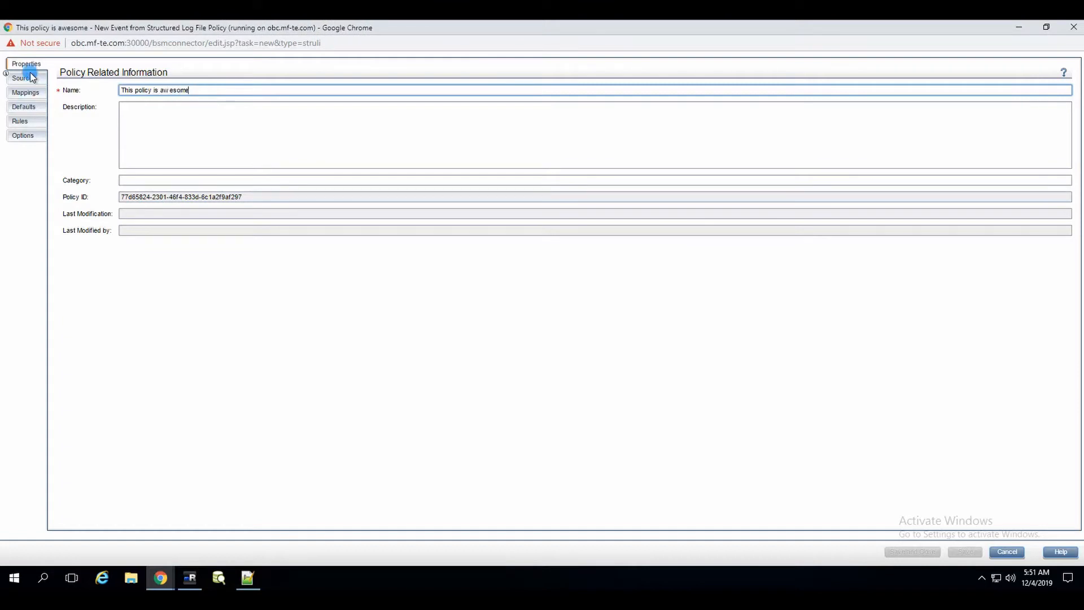
Step: Set the Source tab's Log File Path / Name to /tmp/agent.txt
left_click(48, 78)
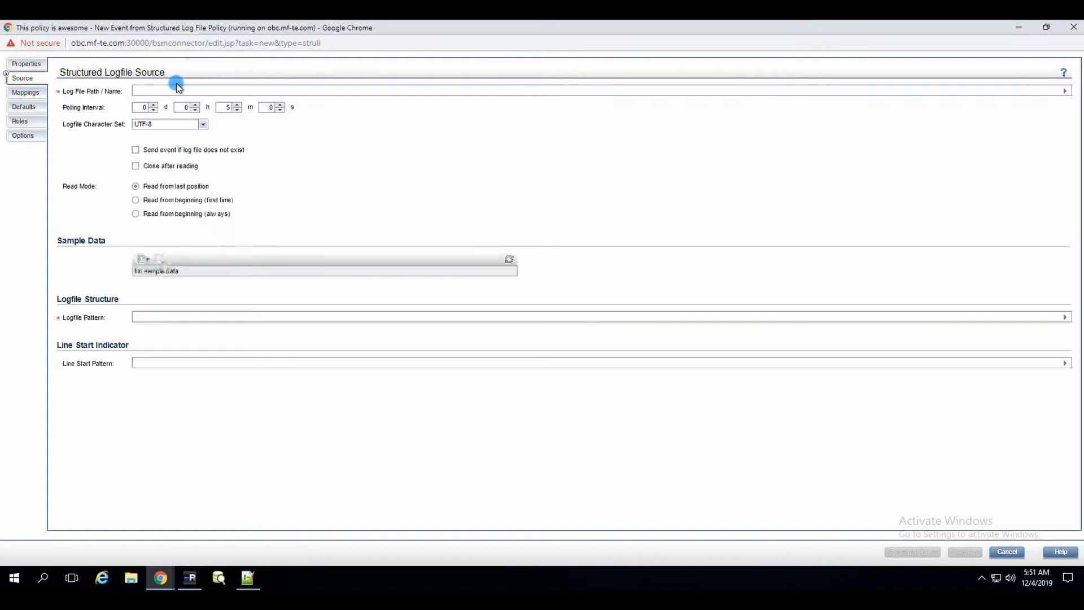
left_click(177, 91)
type("/tmp/agent.txt")
Step: Load sample data from the server's /tmp/agent.txt and review it as raw and structured lines
left_click(145, 259)
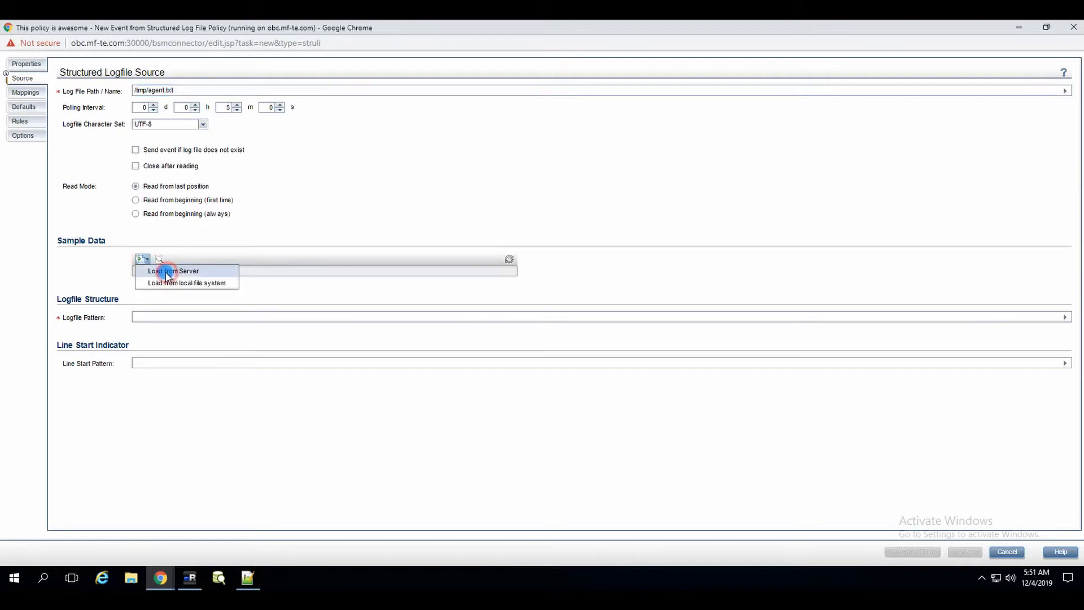
left_click(166, 272)
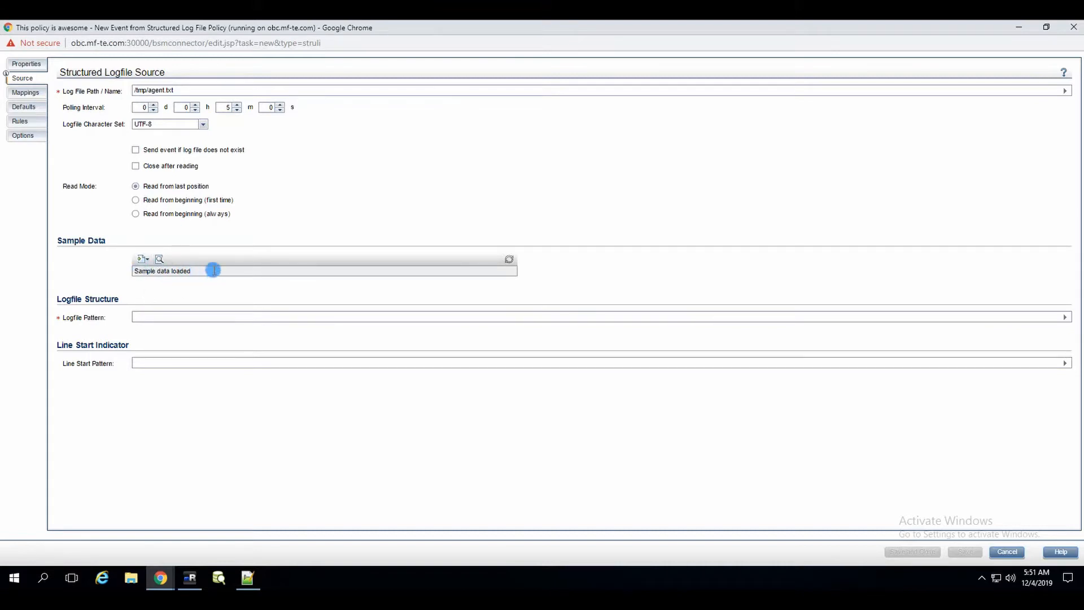
left_click(160, 259)
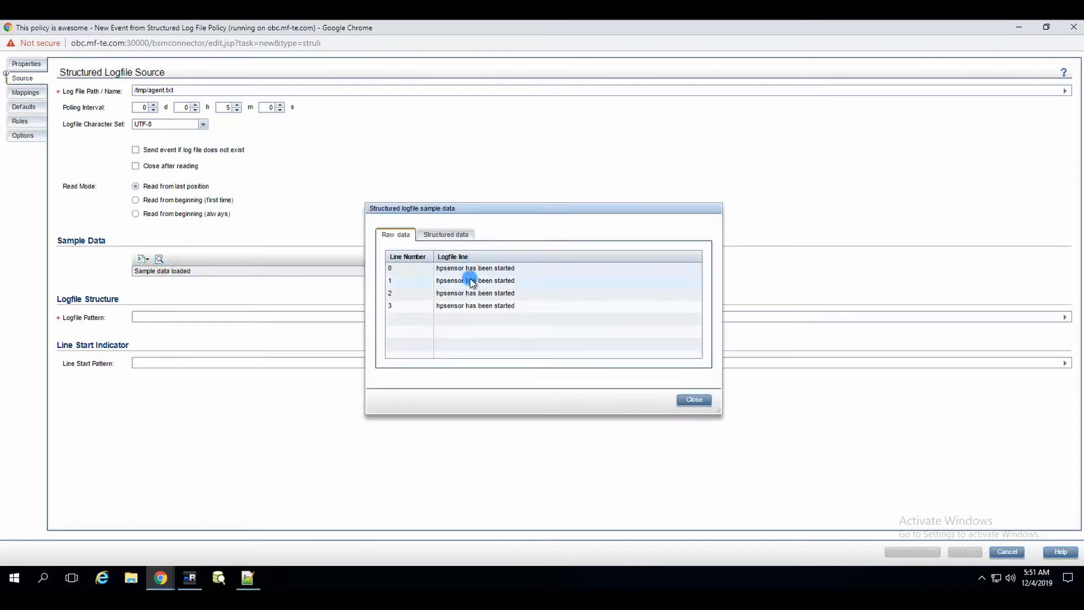
left_click(450, 233)
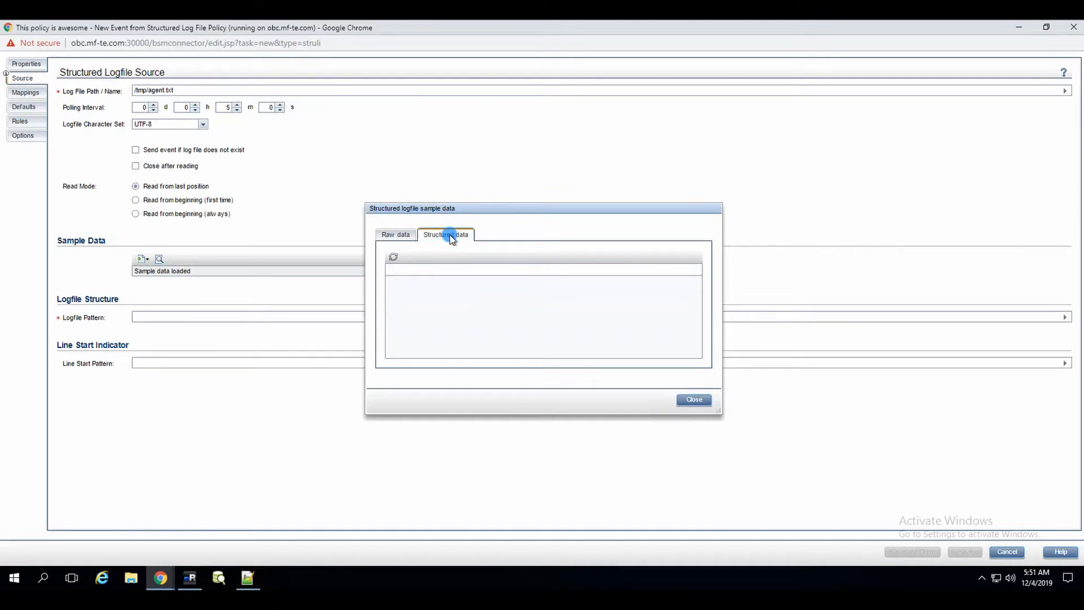
left_click(403, 236)
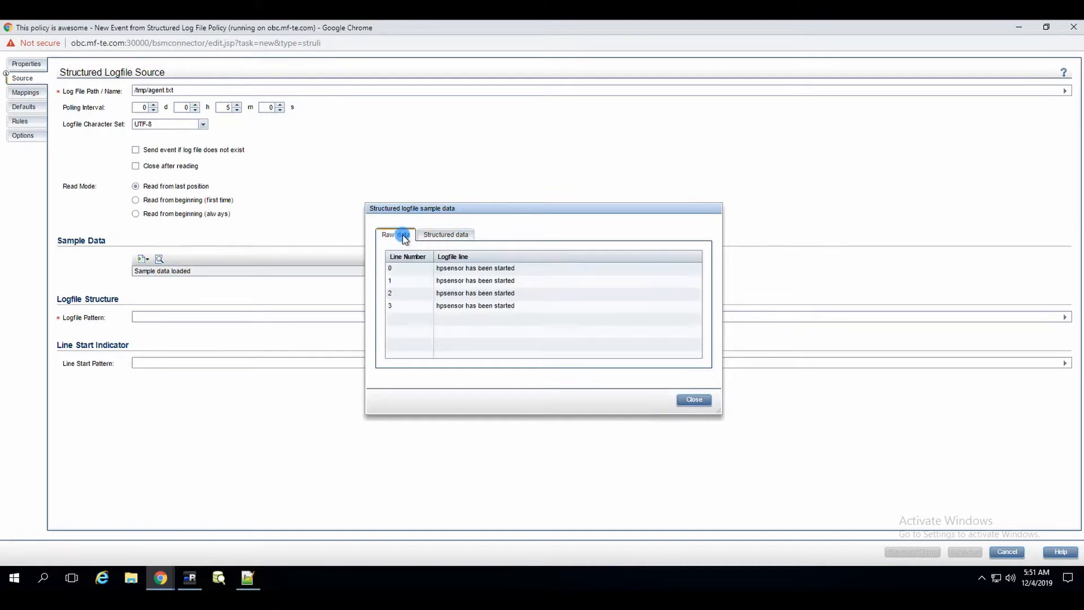
left_click(693, 399)
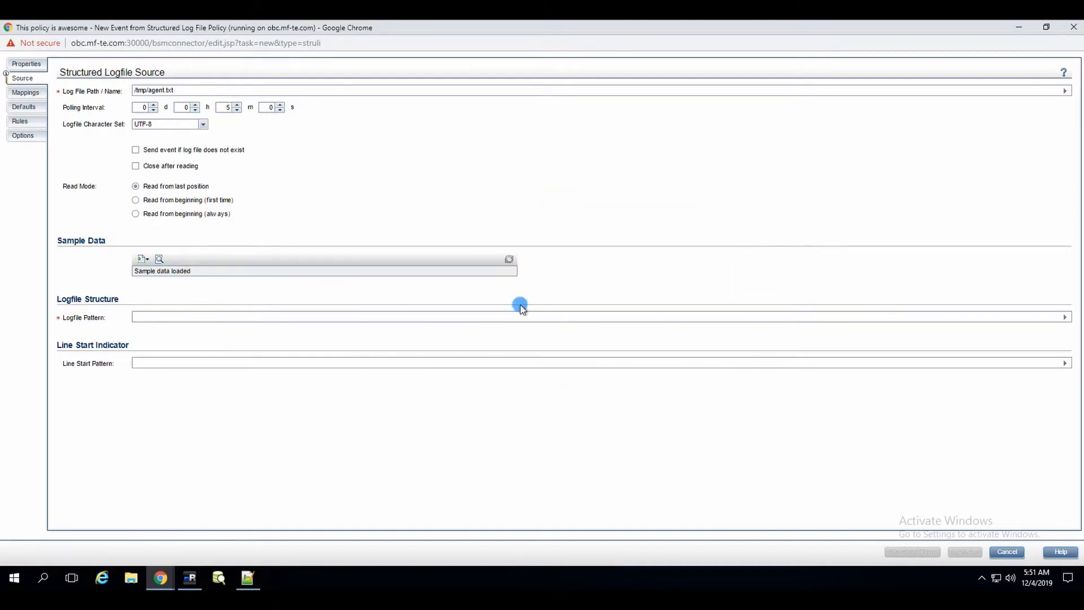
left_click(1064, 318)
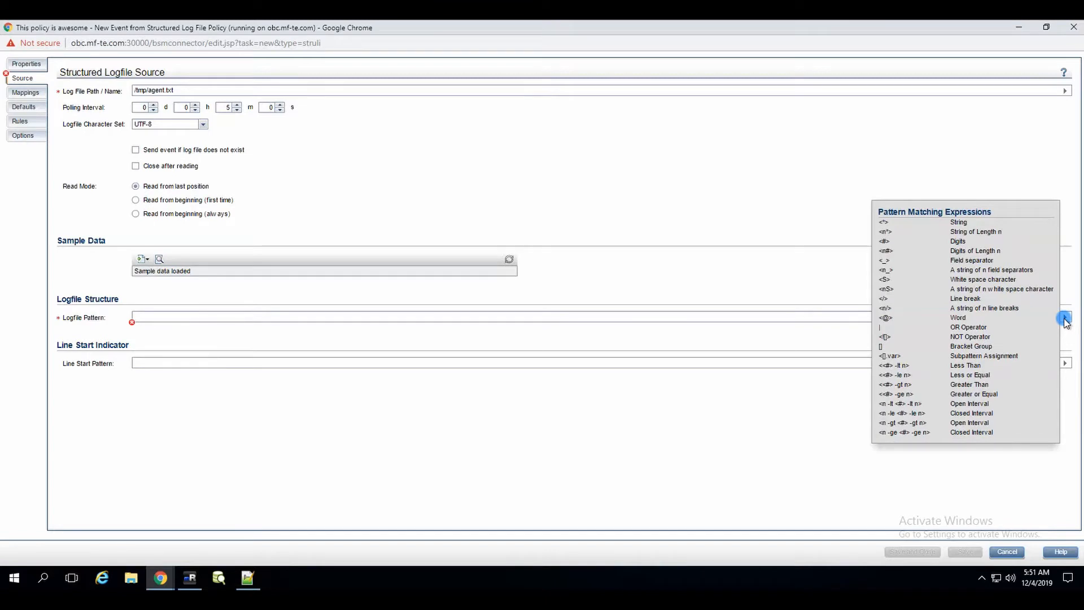
Step: Dismiss the Pattern Matching Expressions reference and return to the empty Logfile Pattern field
key("Print")
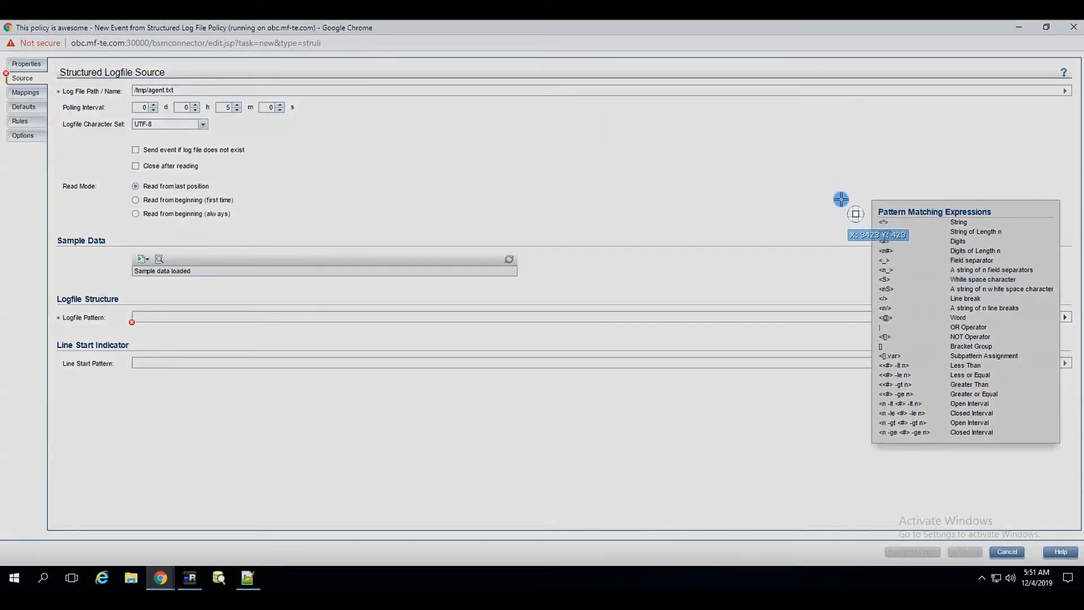
left_click_drag(1013, 423, 858, 200)
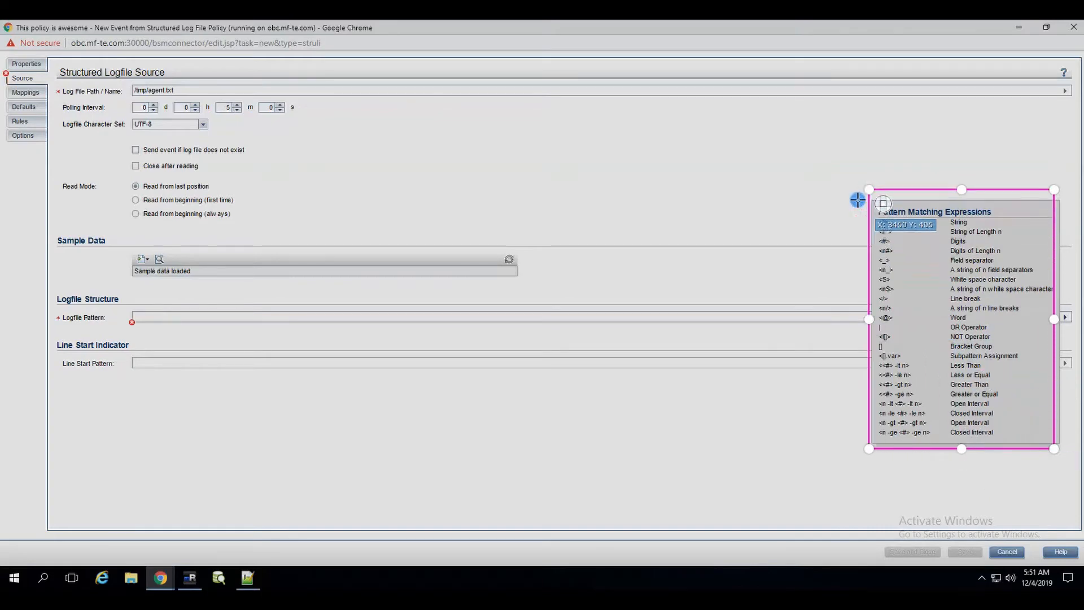
left_click_drag(624, 276, 861, 338)
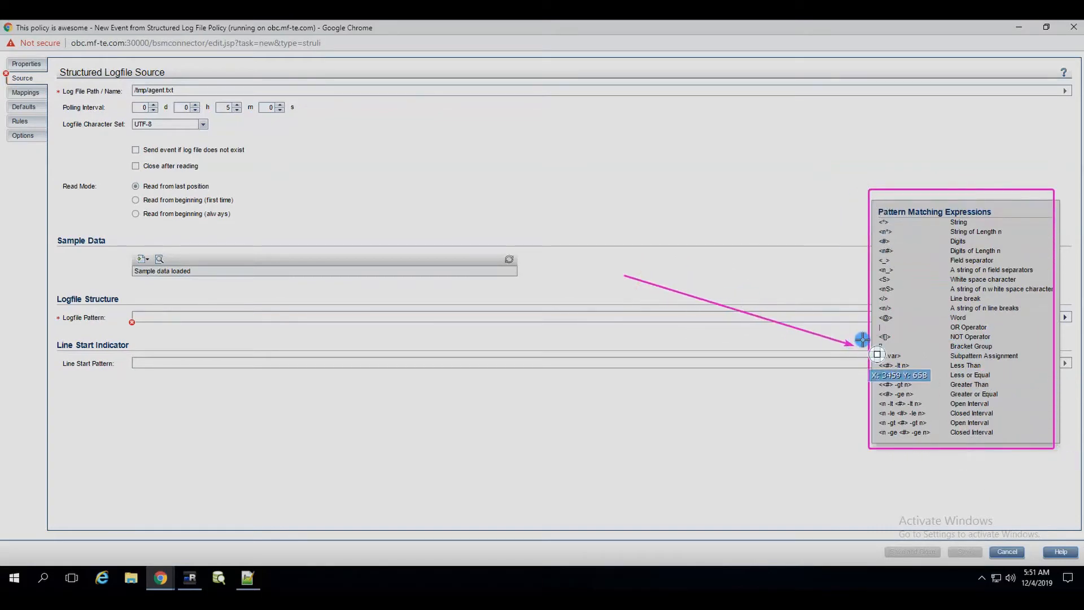
key("Escape")
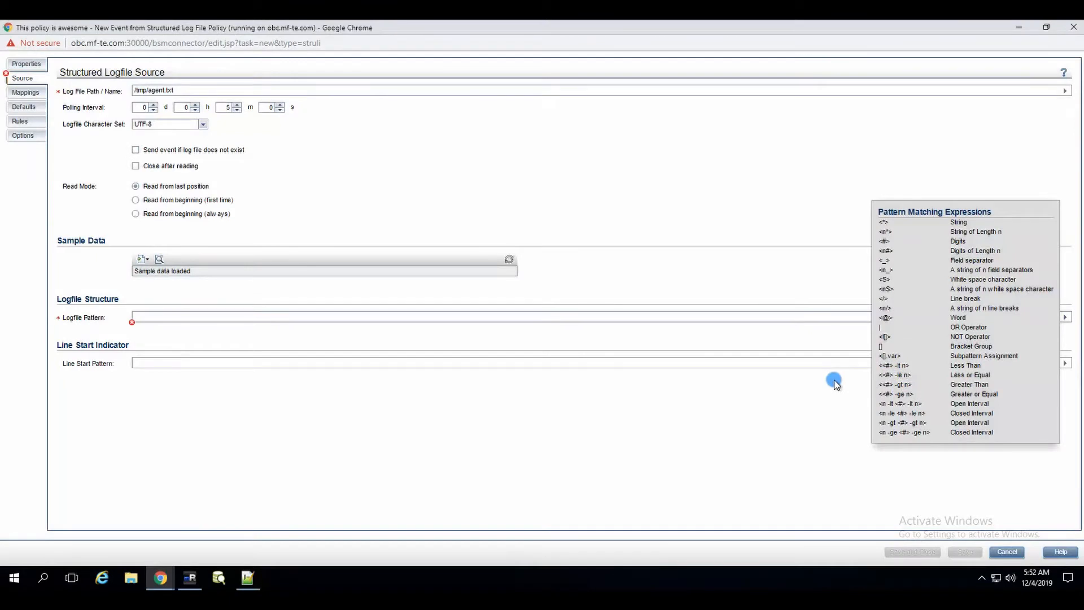
left_click(1065, 317)
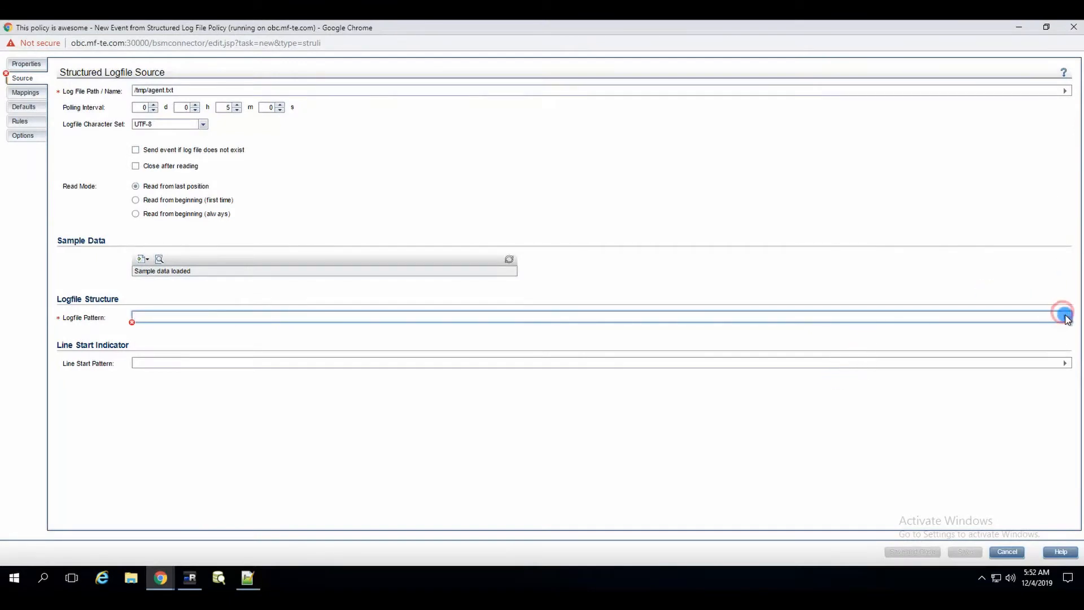
left_click(1065, 317)
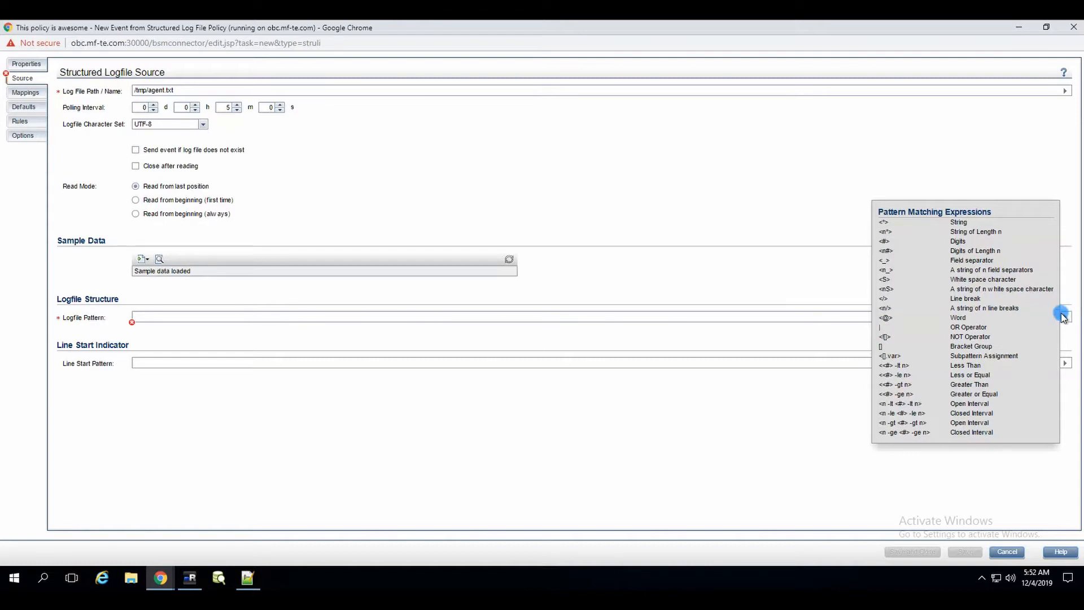
left_click(486, 317)
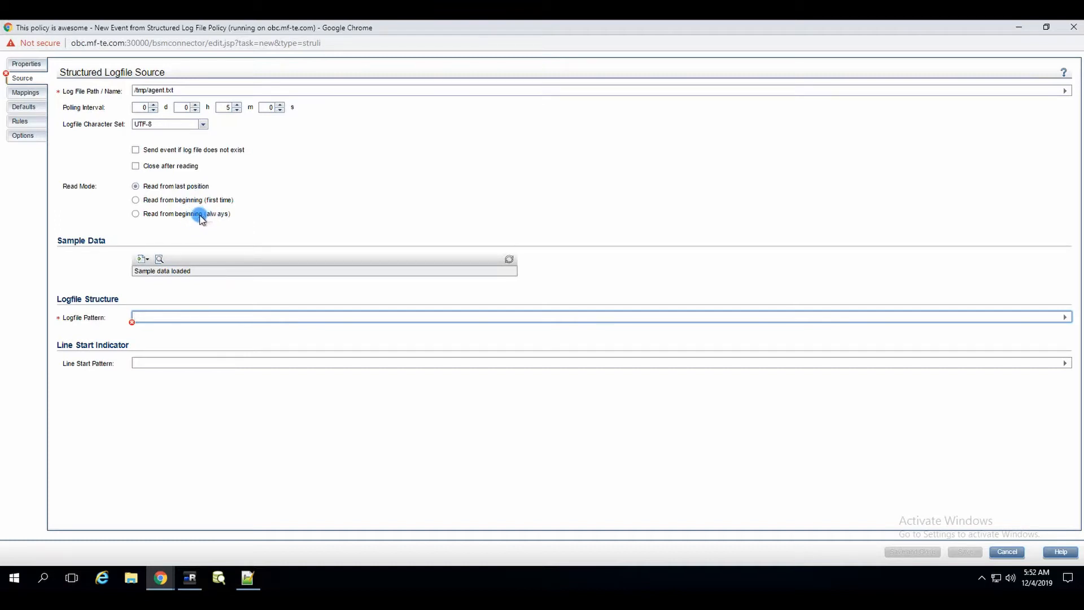
left_click(161, 326)
Step: Try * as the logfile pattern and preview the sample data as structured lines
type("*")
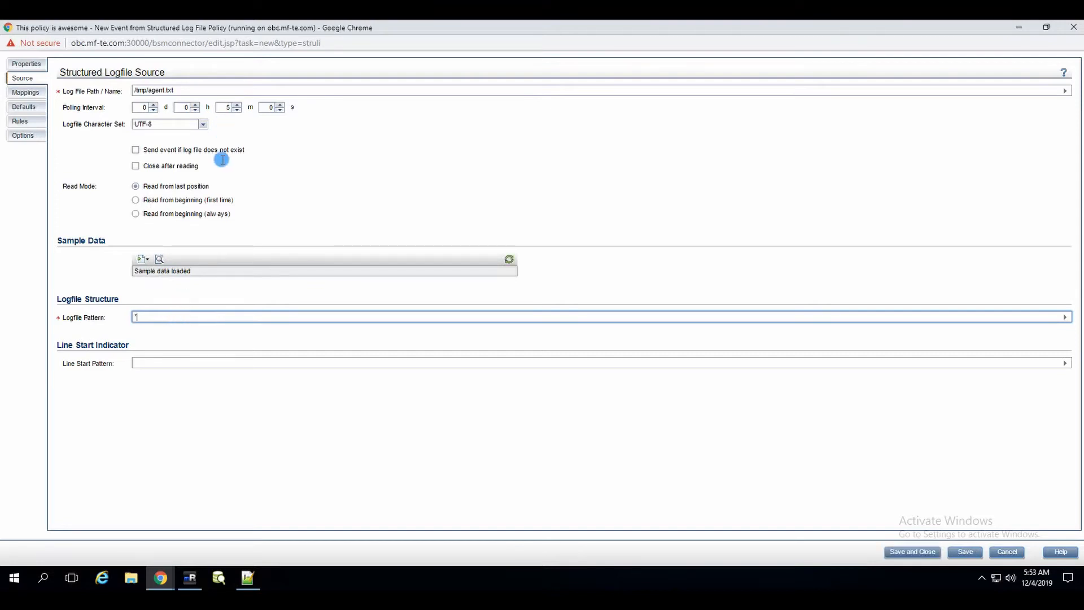
left_click(162, 259)
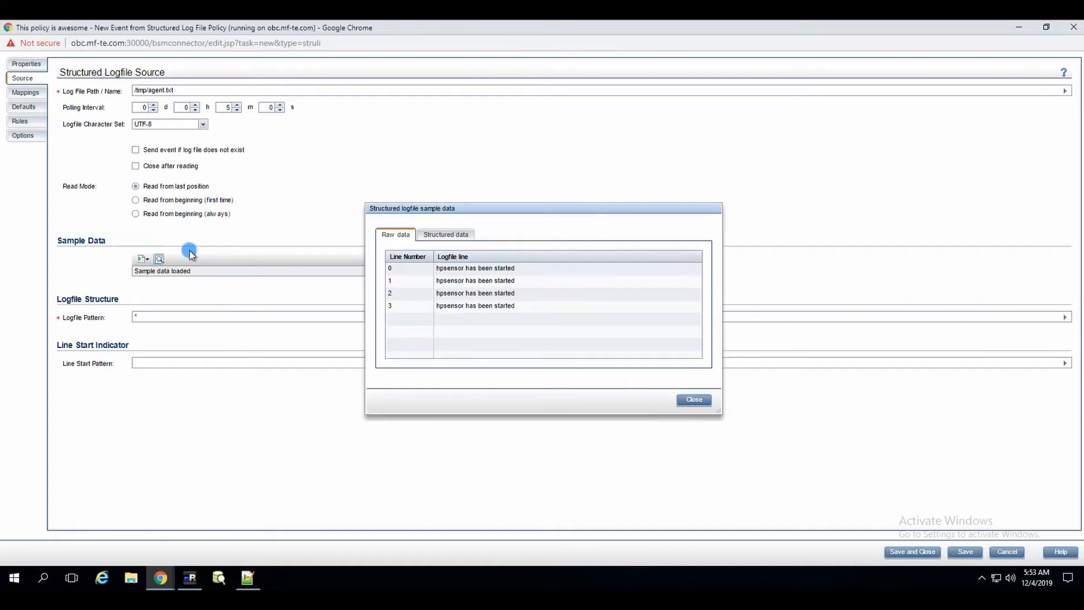
left_click(439, 235)
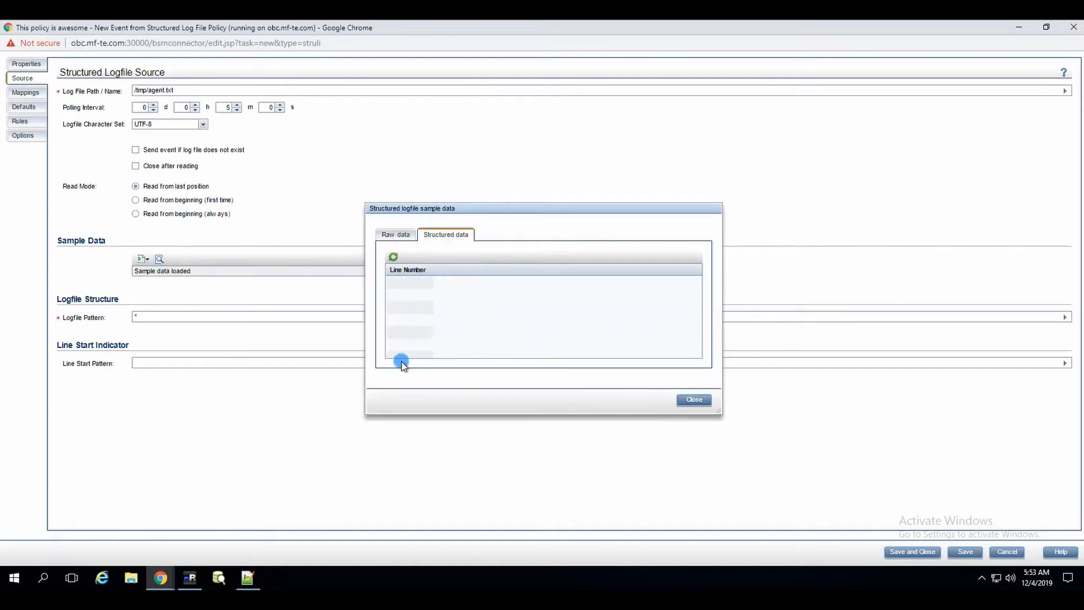
left_click(686, 400)
Step: Change the logfile pattern to <*> and refresh the structured sample data
left_click(171, 319)
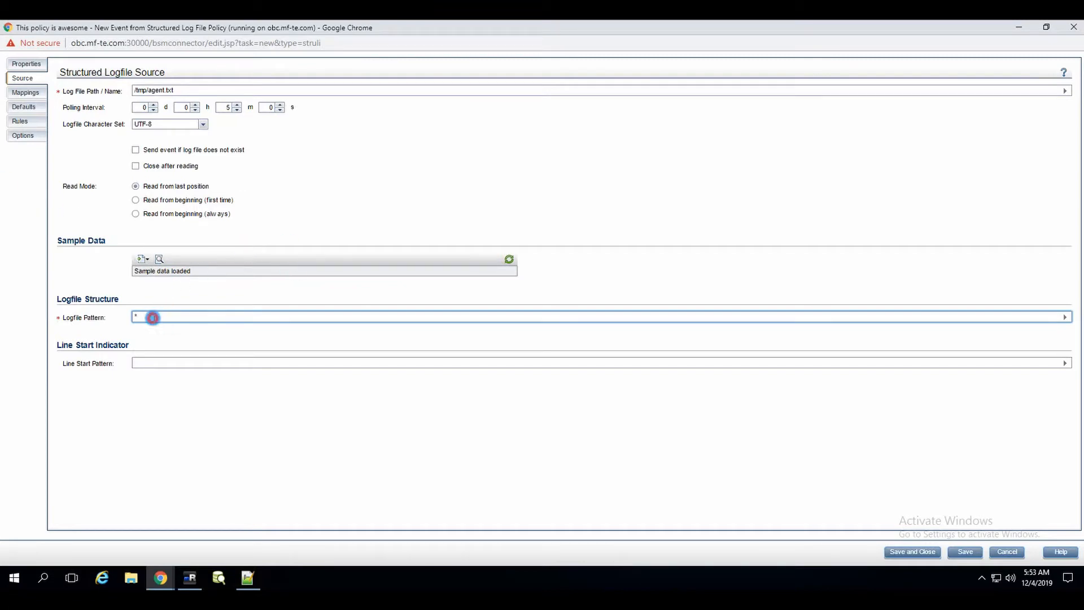
type("<*>")
left_click(159, 258)
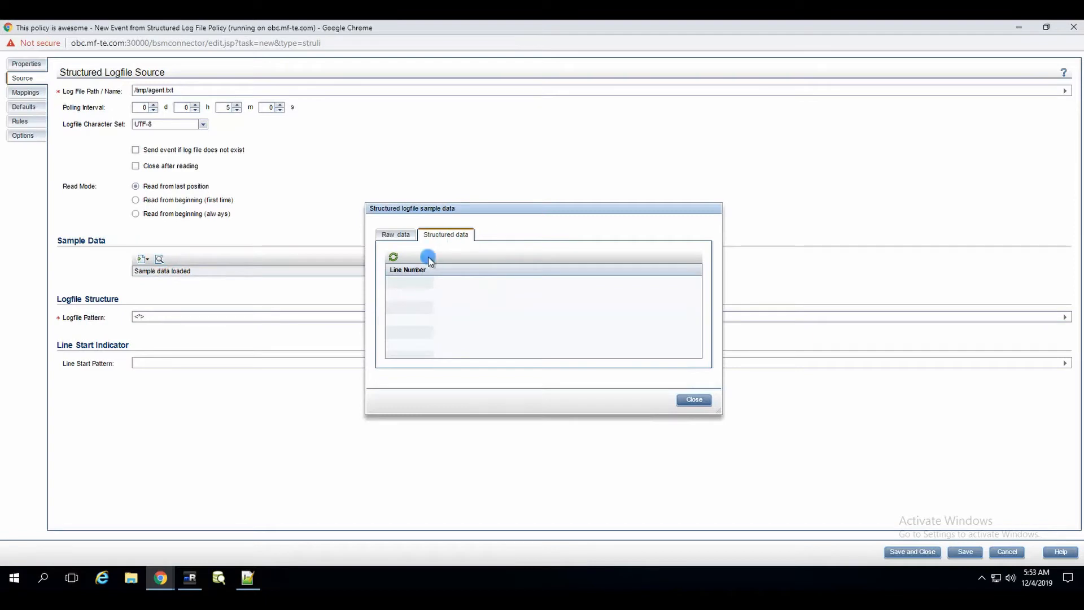
left_click(394, 257)
left_click(696, 399)
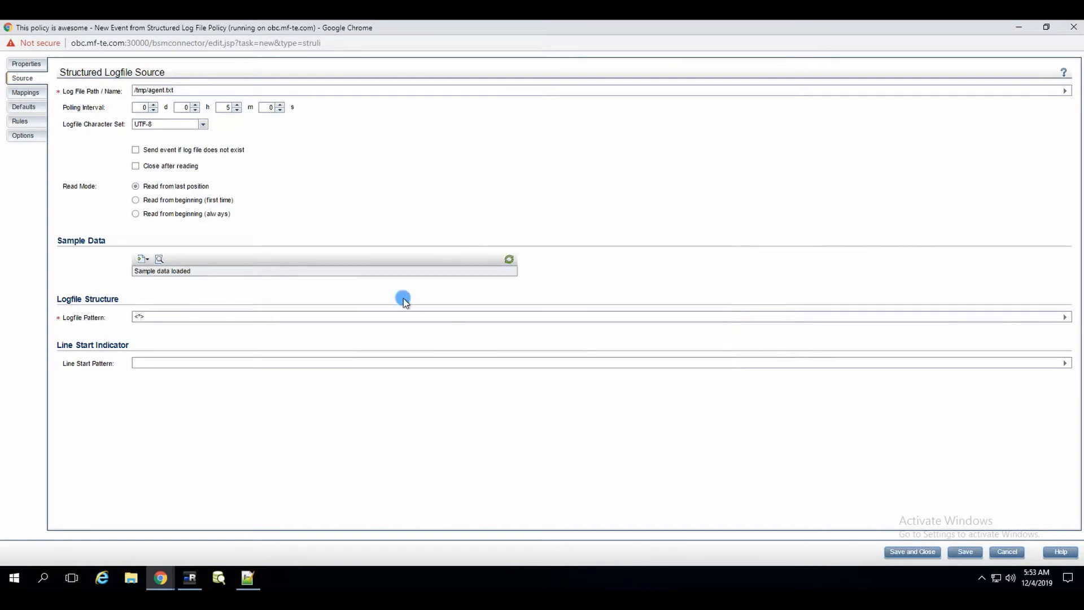
left_click(196, 316)
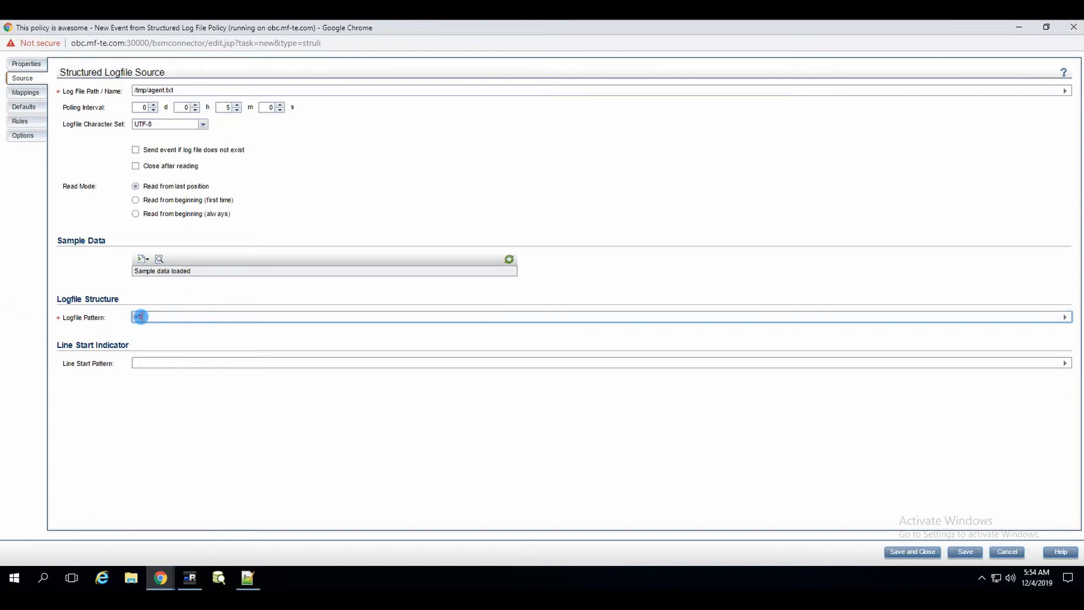
Step: Extend the pattern to <*.message> and confirm the message column in the structured sample data
type(".message>")
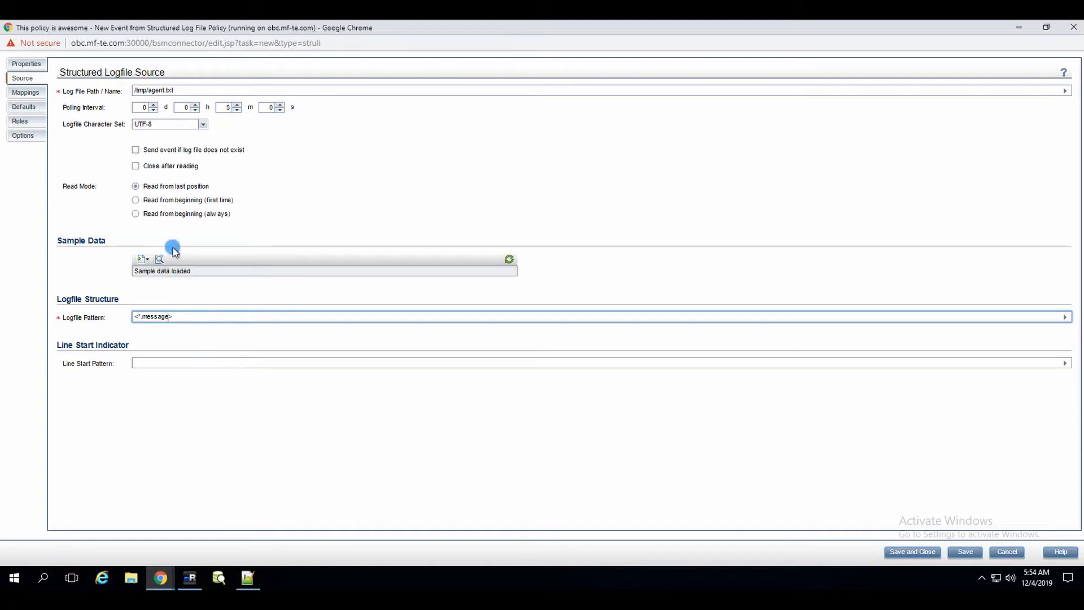
left_click(159, 259)
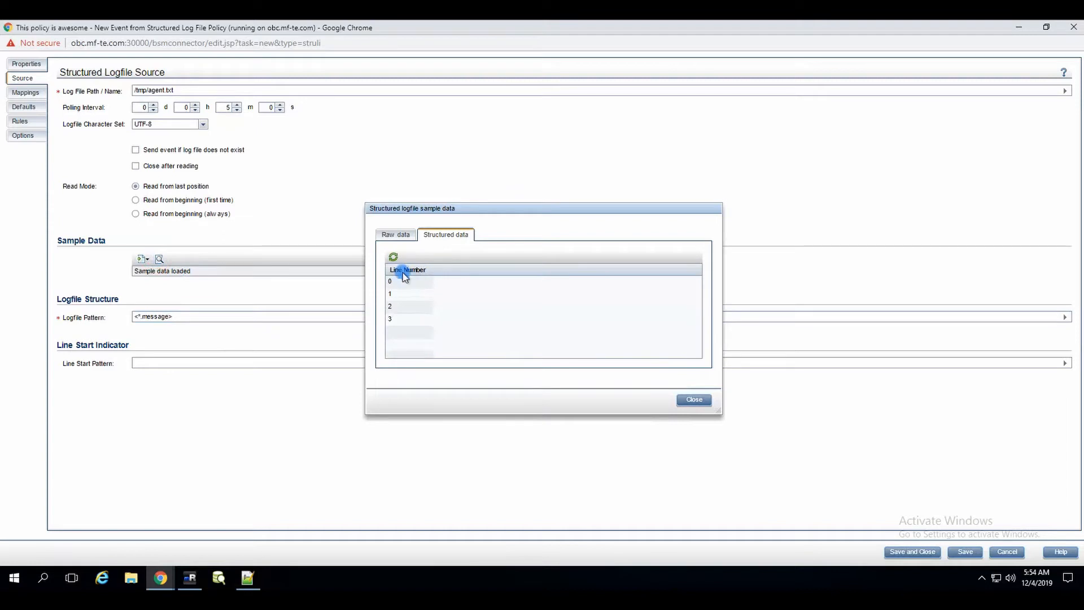
left_click(392, 257)
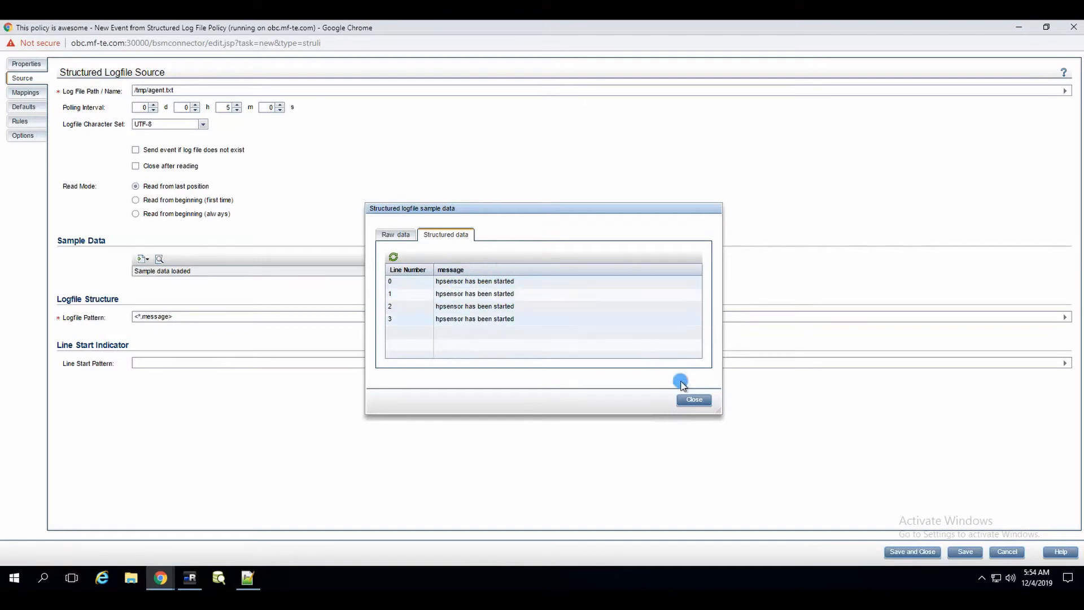
left_click(484, 306)
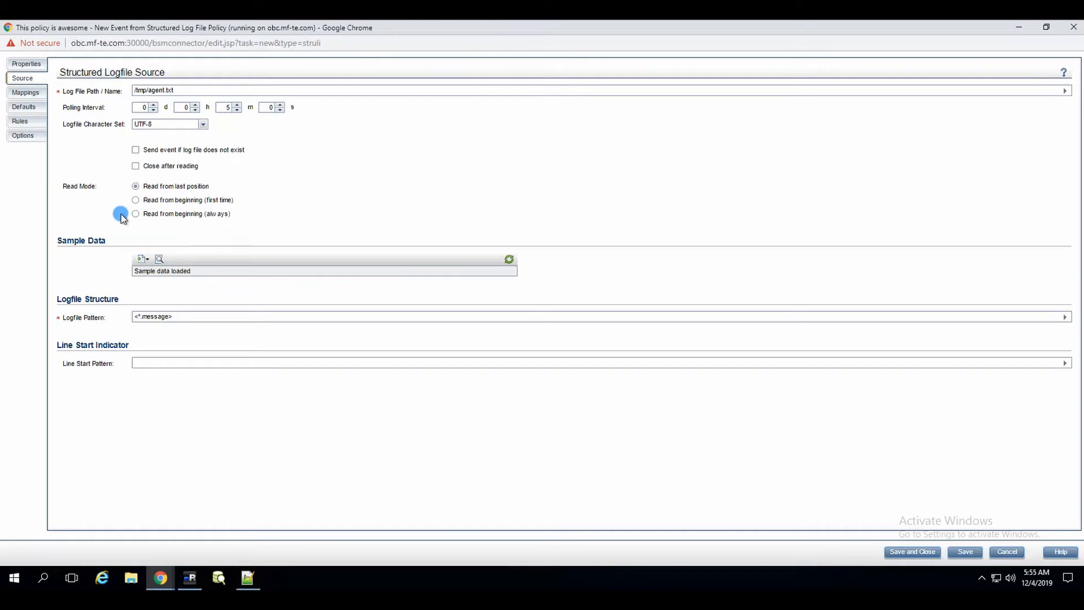
left_click(193, 318)
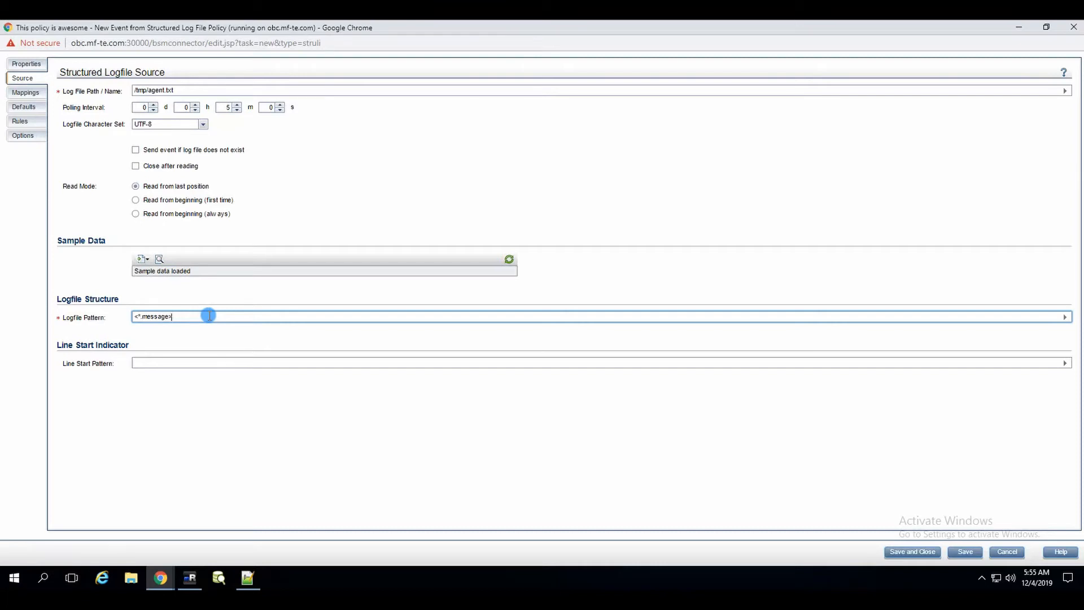
left_click(21, 108)
Step: Set the default title to 'Awsome! the text' followed by the dragged-in <$DATA:message> property
left_click(198, 115)
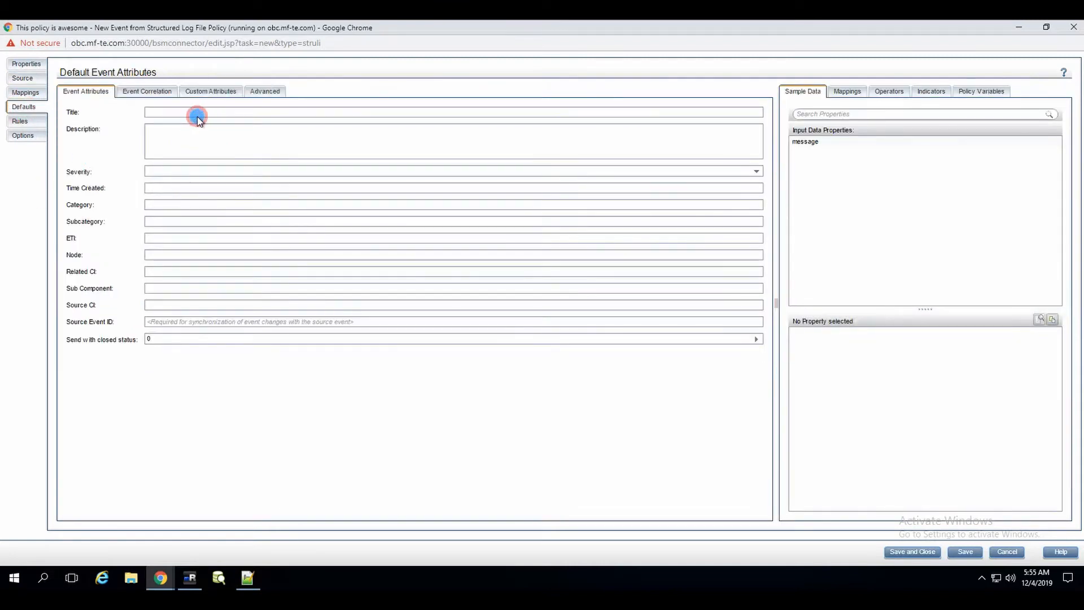
type("Awsome")
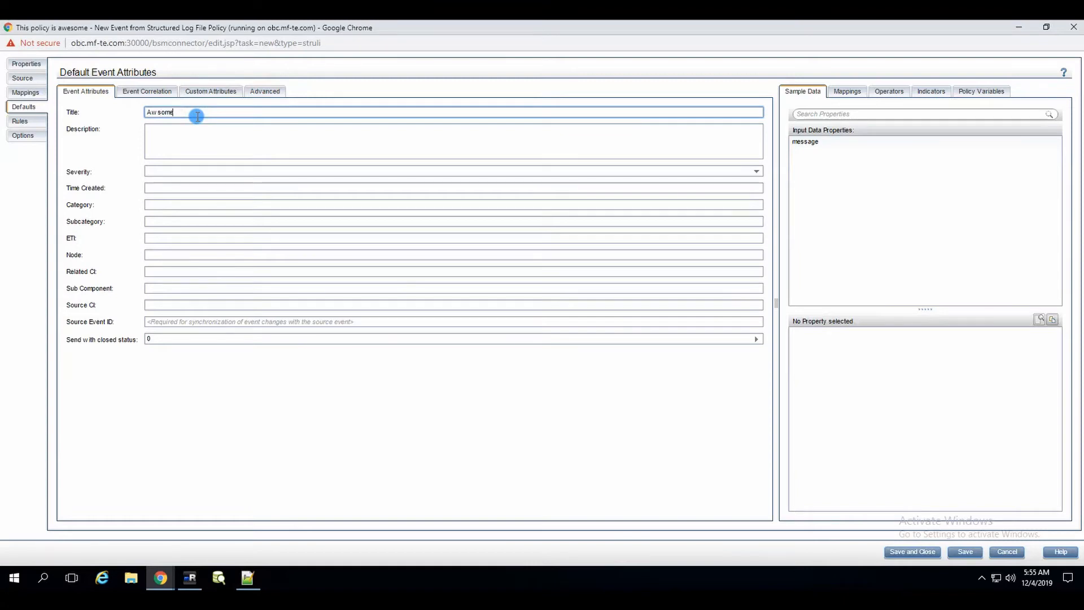
type("! the text is")
left_click(813, 142)
left_click_drag(814, 142, 297, 116)
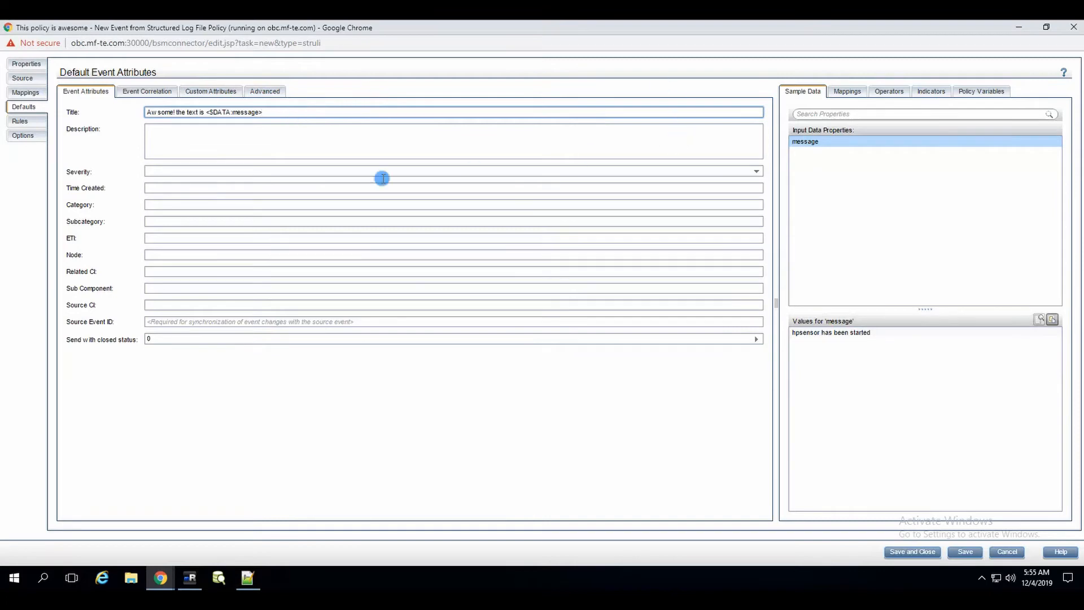
Step: Set the default event severity to Warning
left_click(196, 169)
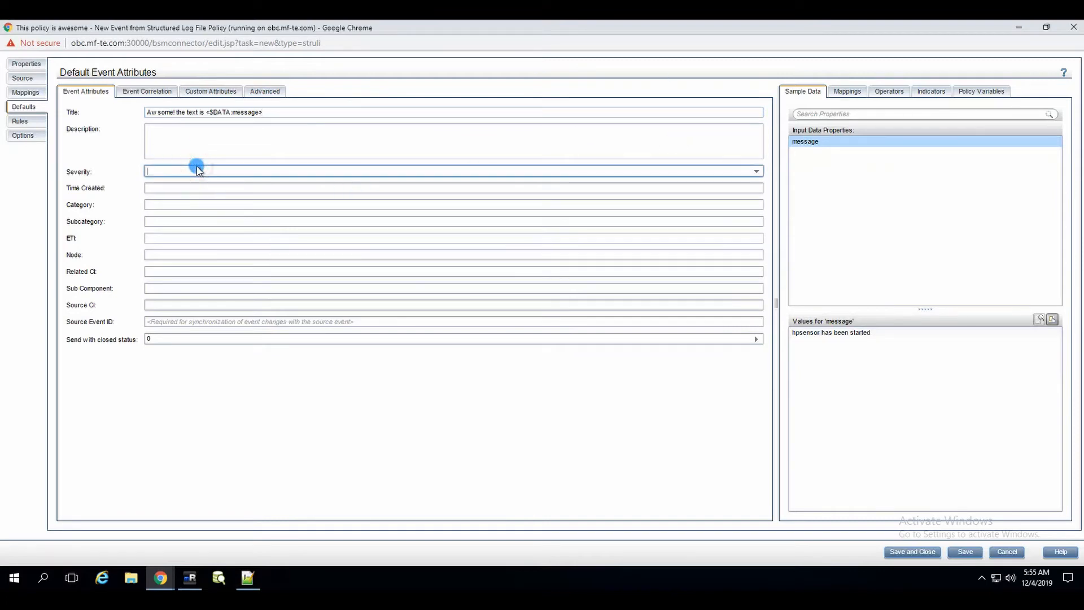
left_click(757, 171)
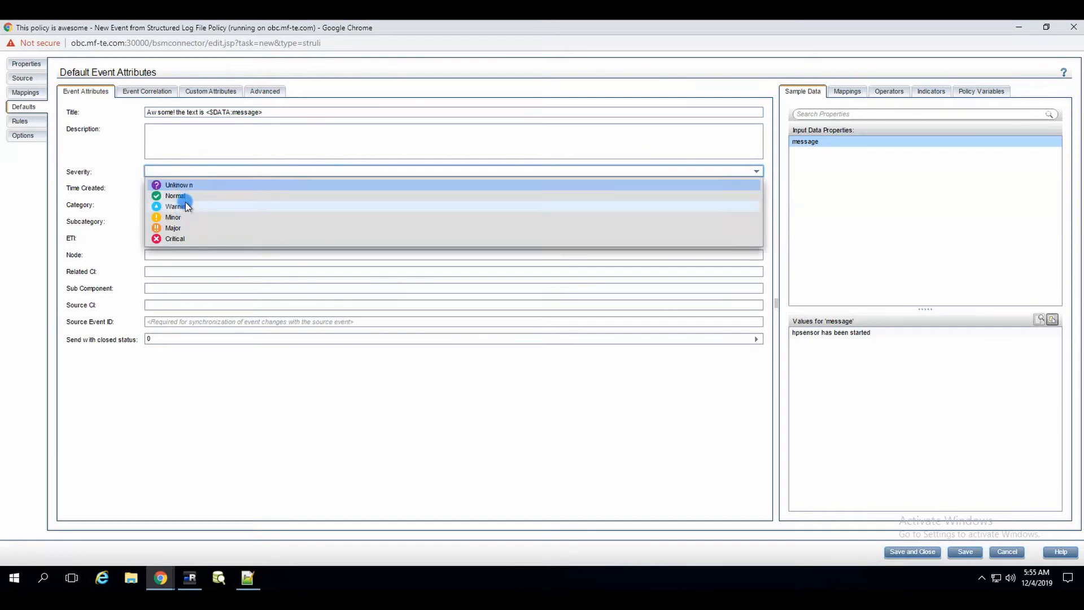
left_click(186, 206)
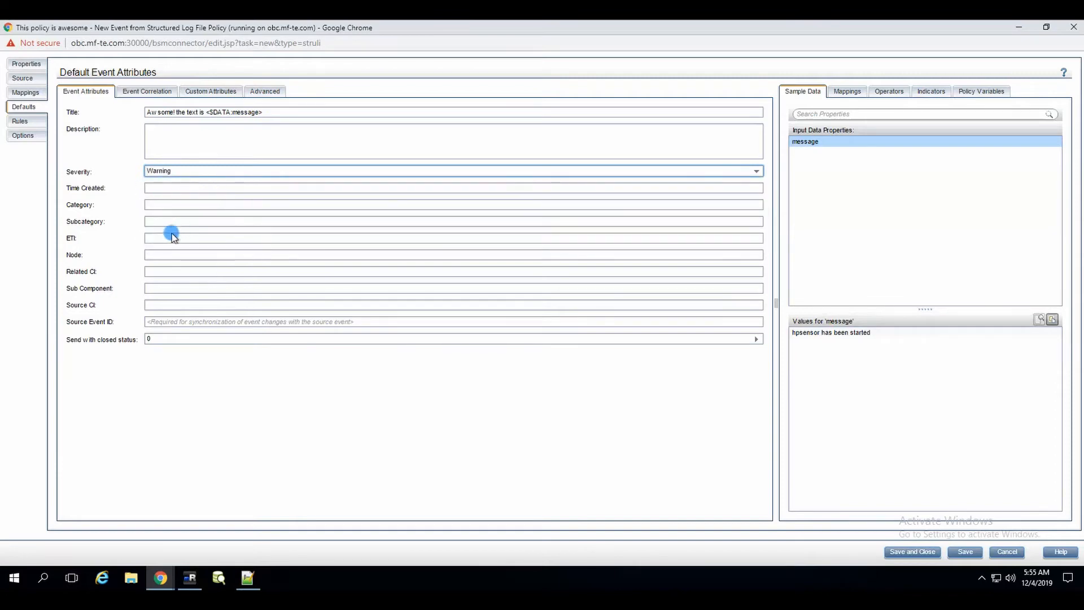
left_click(172, 237)
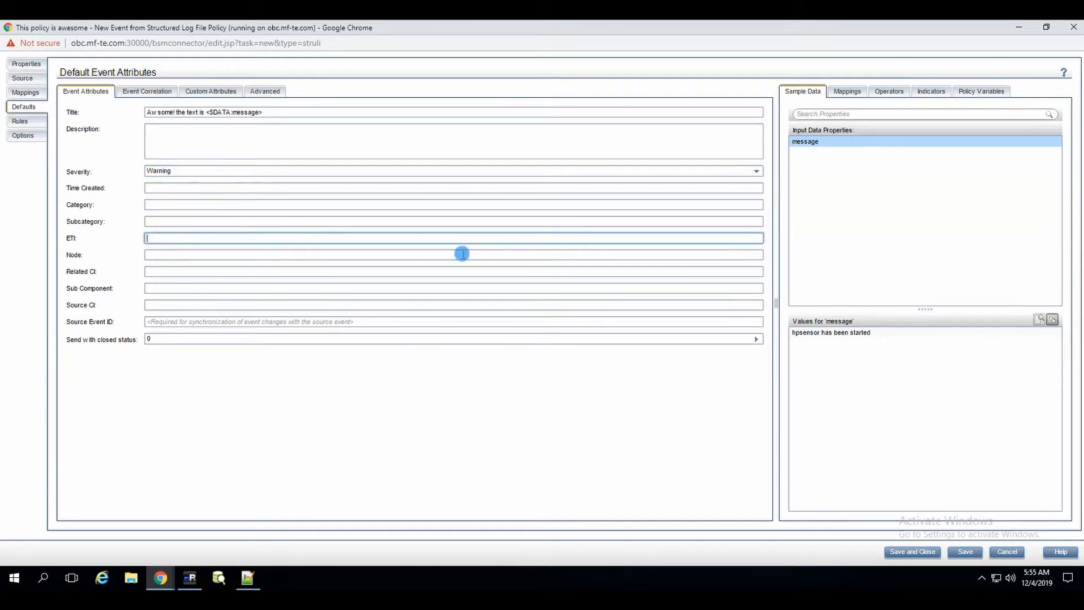
Step: Refresh the Indicators list and expand ConfigurationItem > InfrastructureElement
left_click(849, 91)
left_click(890, 92)
left_click(937, 91)
left_click(798, 116)
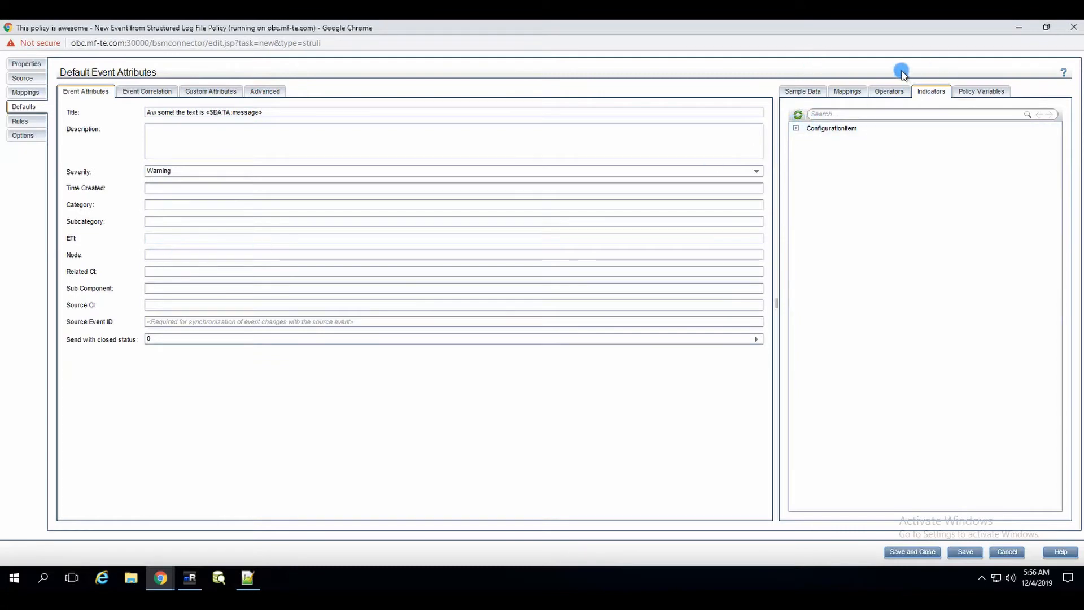
left_click(796, 129)
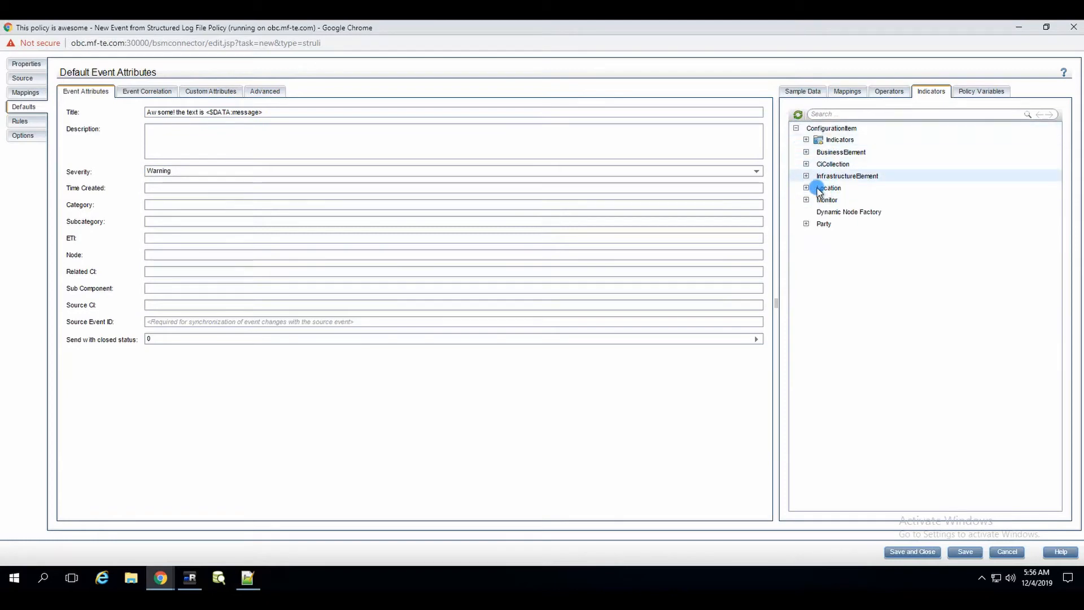
double_click(852, 176)
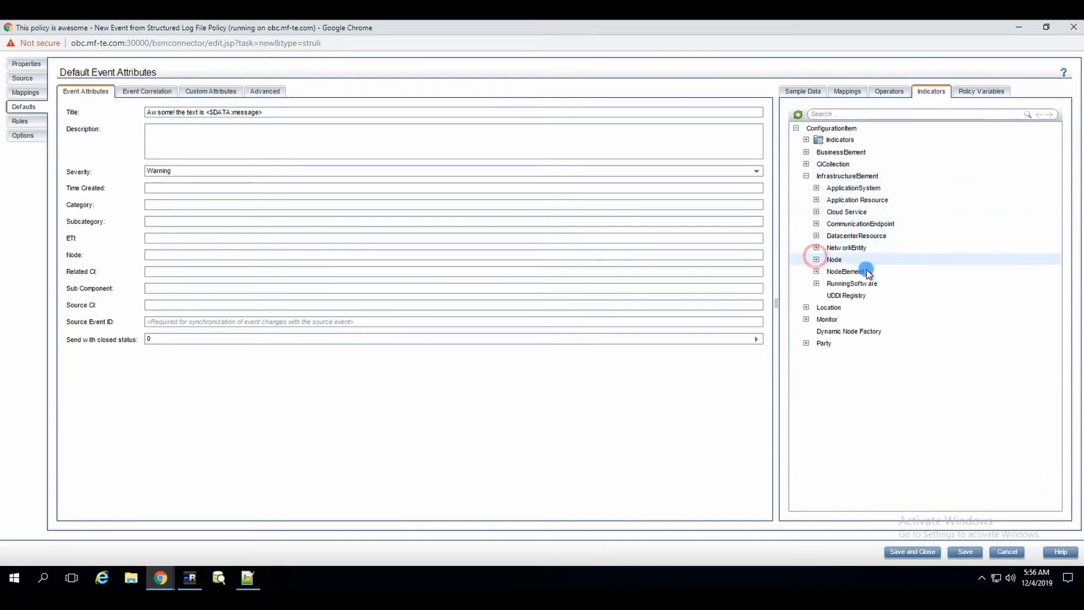
Step: Drag Node's Event Storm 'On' indicator state into the ETI field, giving EventStorm:On
double_click(834, 260)
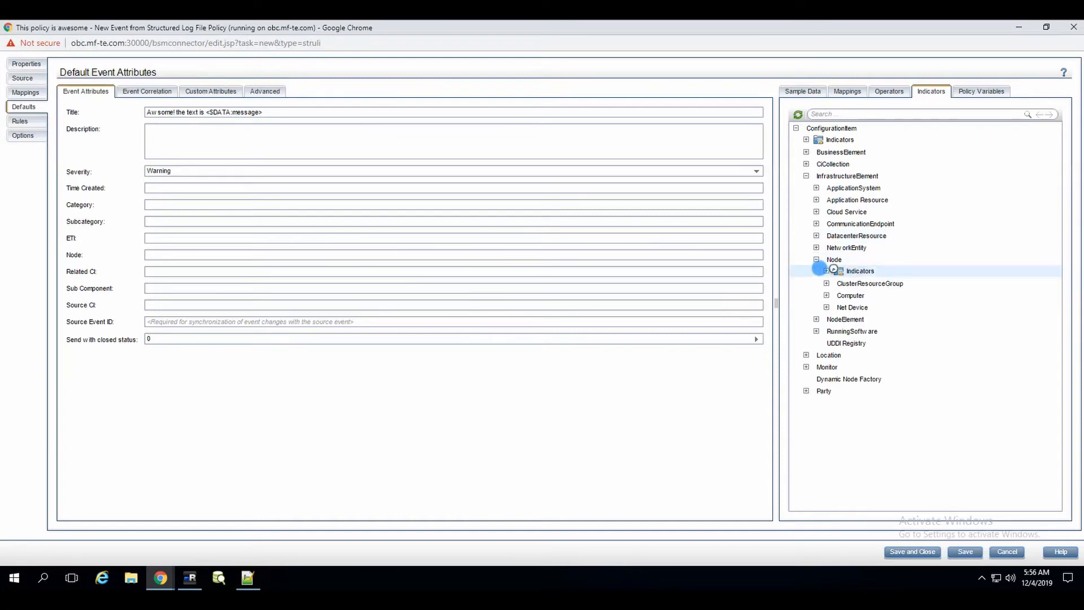
left_click(832, 270)
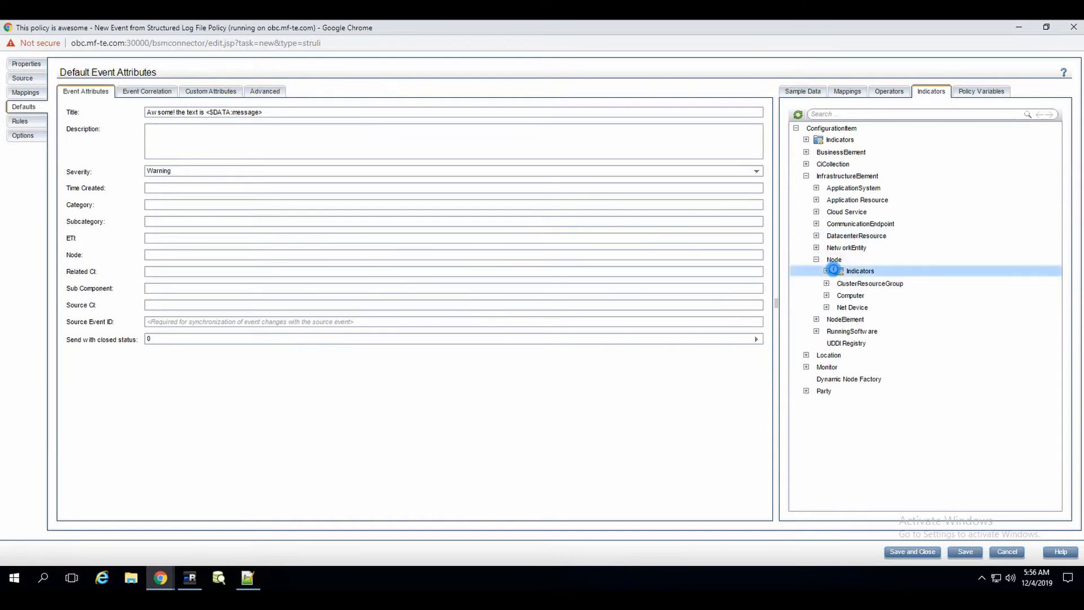
left_click(827, 272)
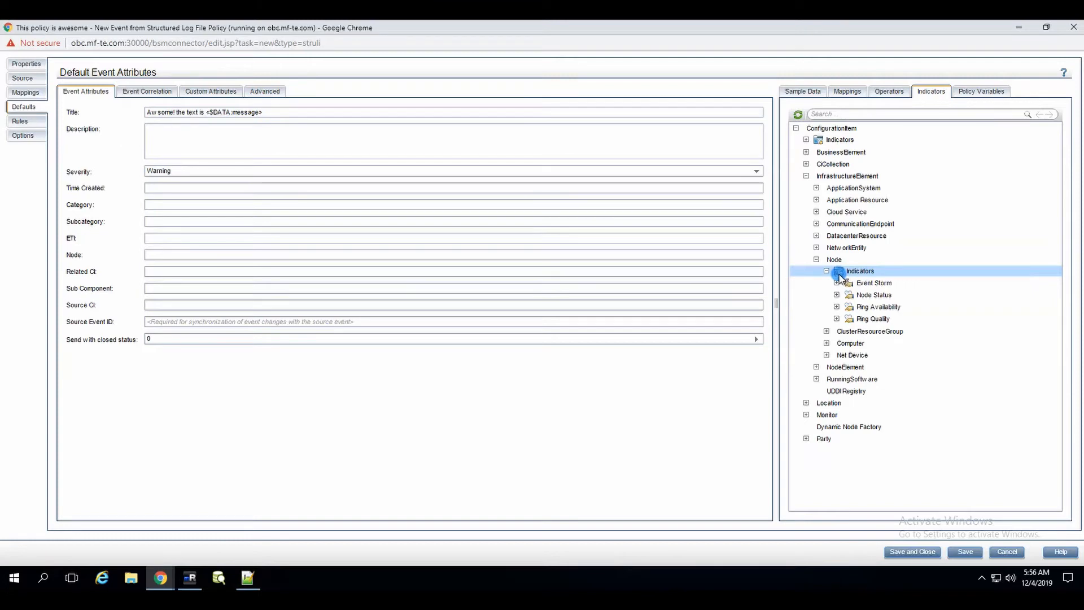
left_click(836, 283)
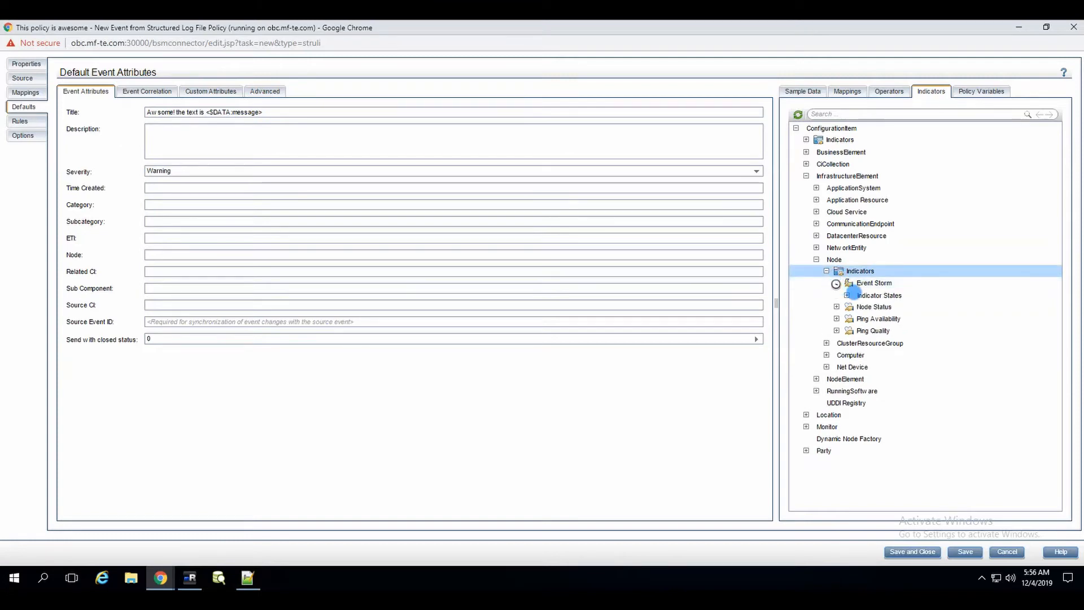
left_click(846, 296)
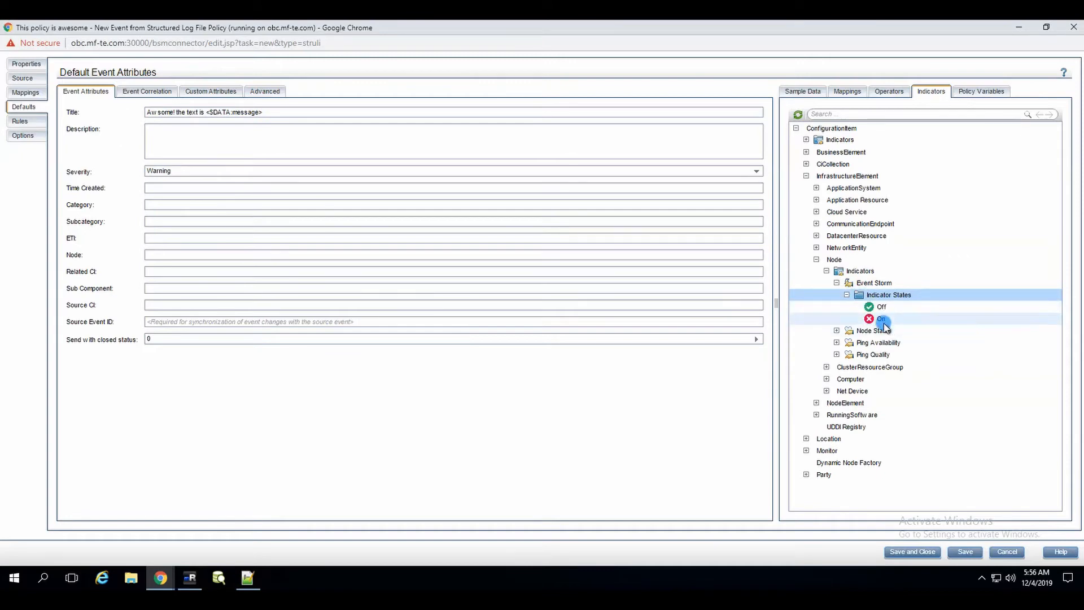
left_click_drag(884, 327, 499, 236)
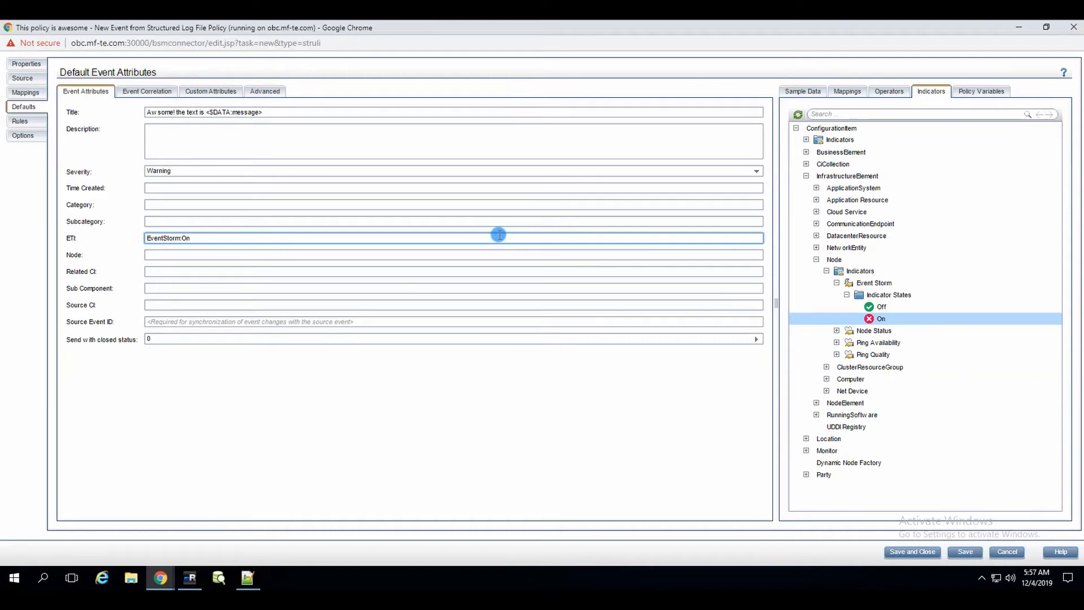
left_click(189, 239)
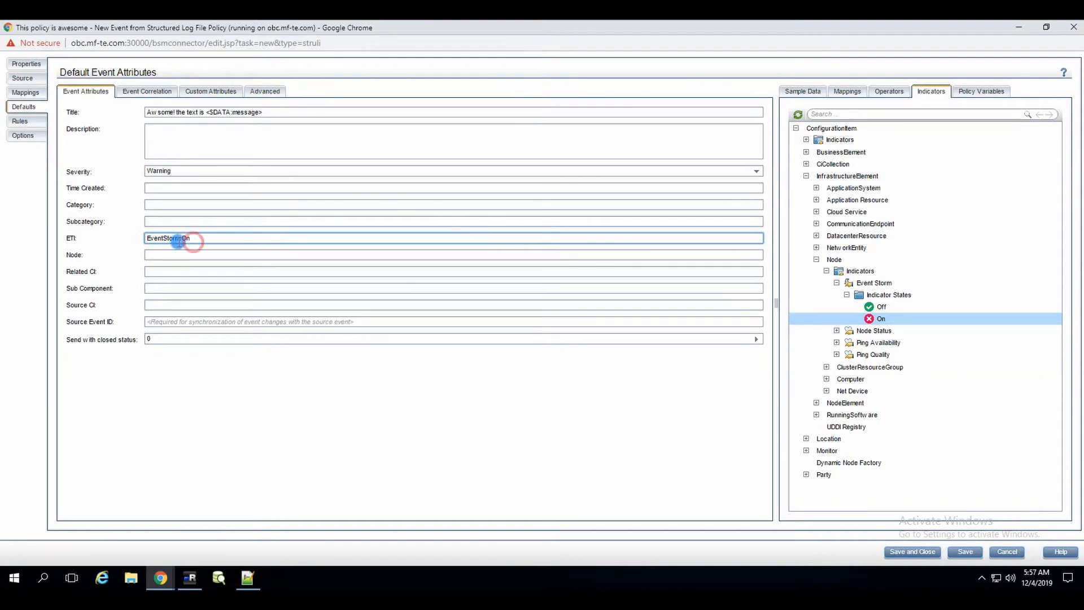
key("ctrl+a")
left_click(193, 241)
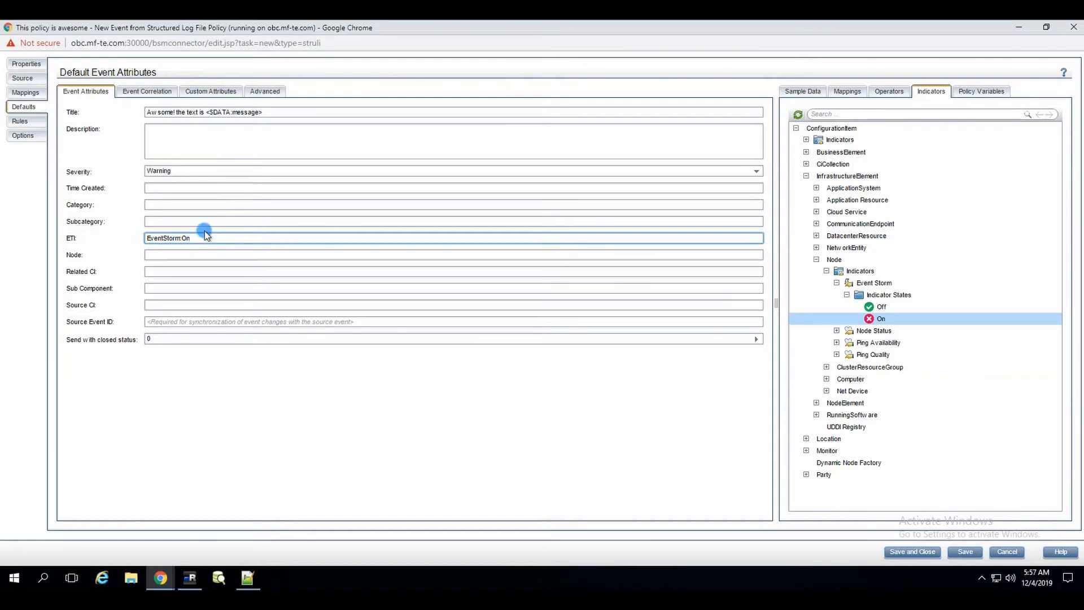
left_click(194, 238)
left_click(337, 258)
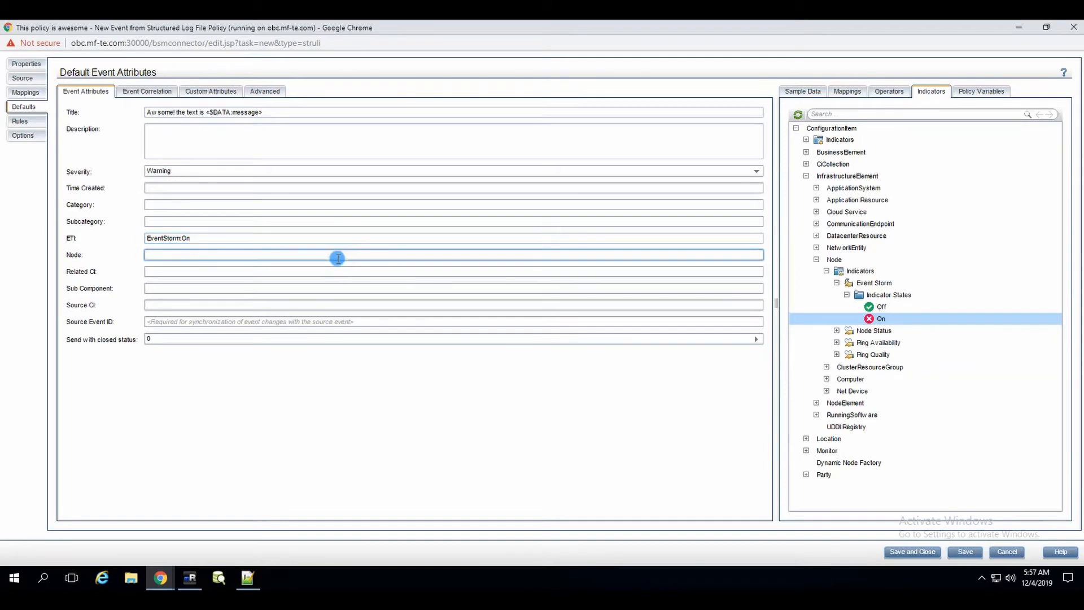
left_click(166, 256)
Step: Drag <$MSG_NODE> into the default Node field and <$MSG_NODE_NAME> into Related CI
left_click(977, 94)
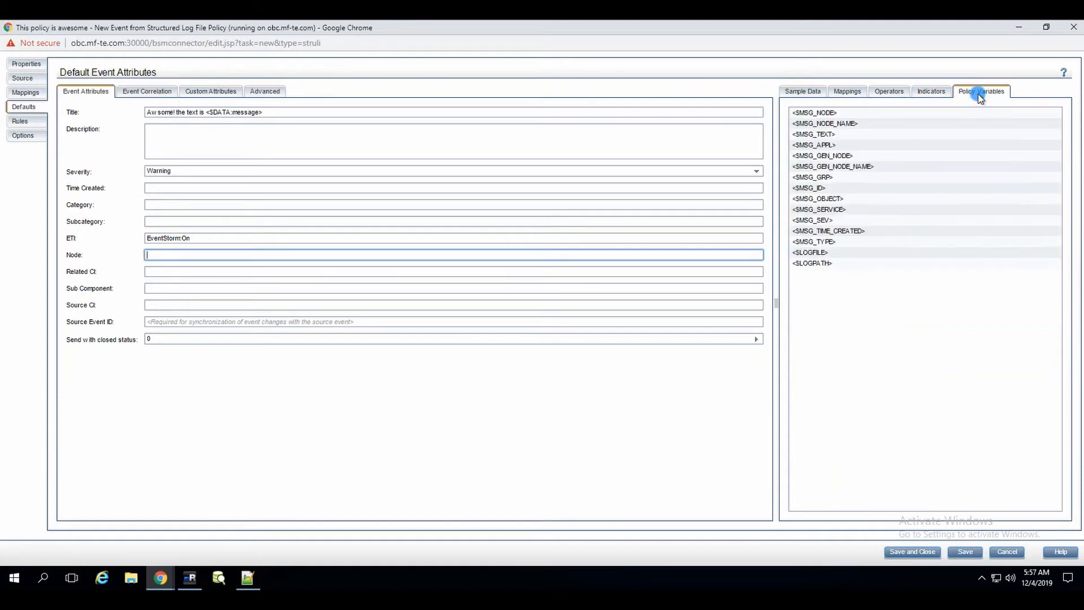
left_click(844, 112)
left_click(852, 124)
mouse_move(848, 124)
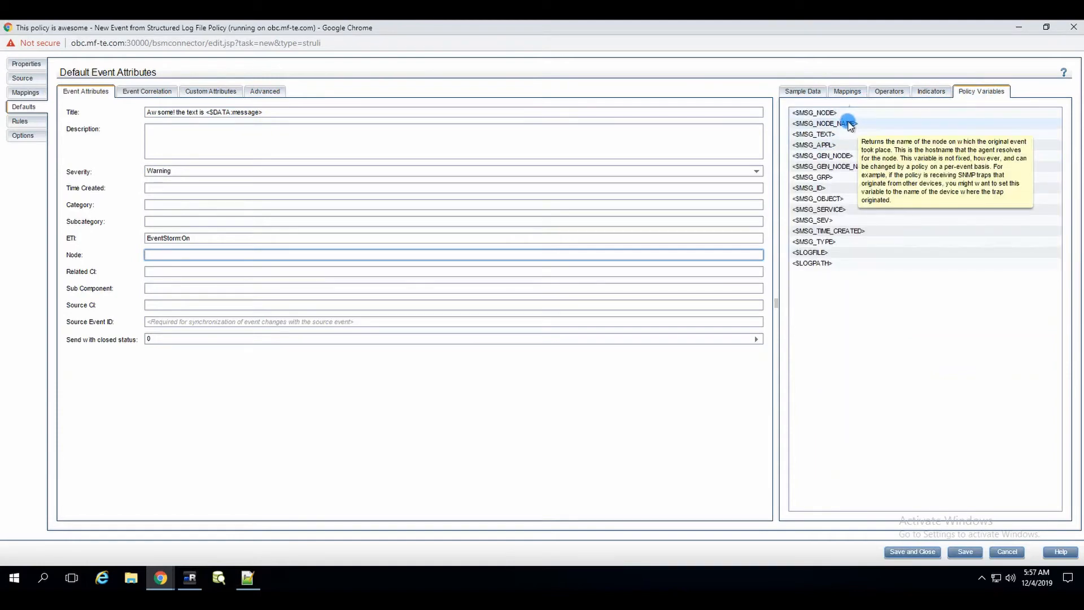
left_click(829, 113)
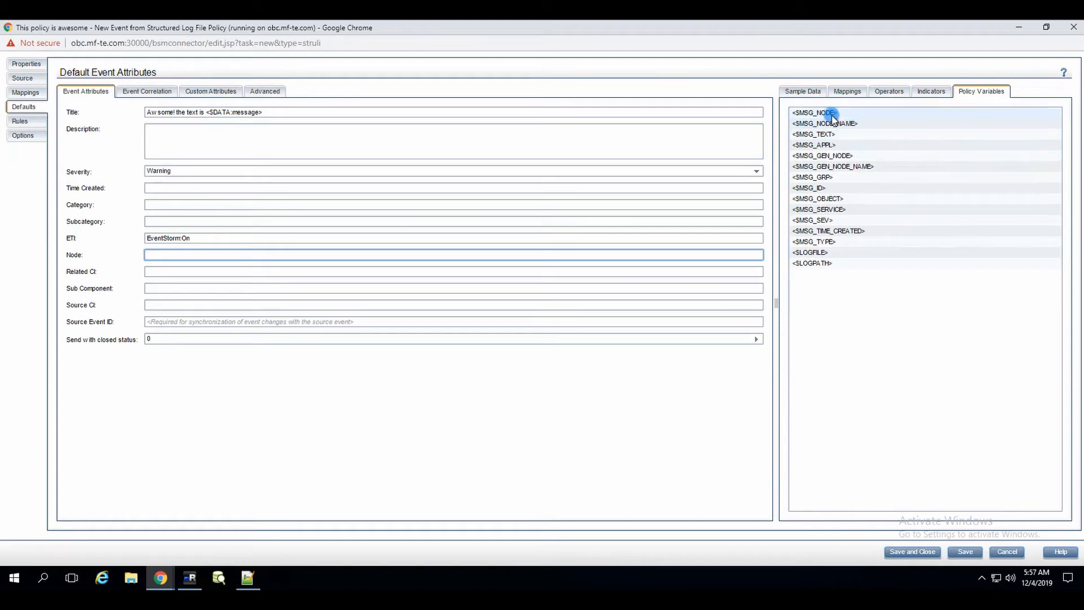
left_click_drag(828, 113, 354, 255)
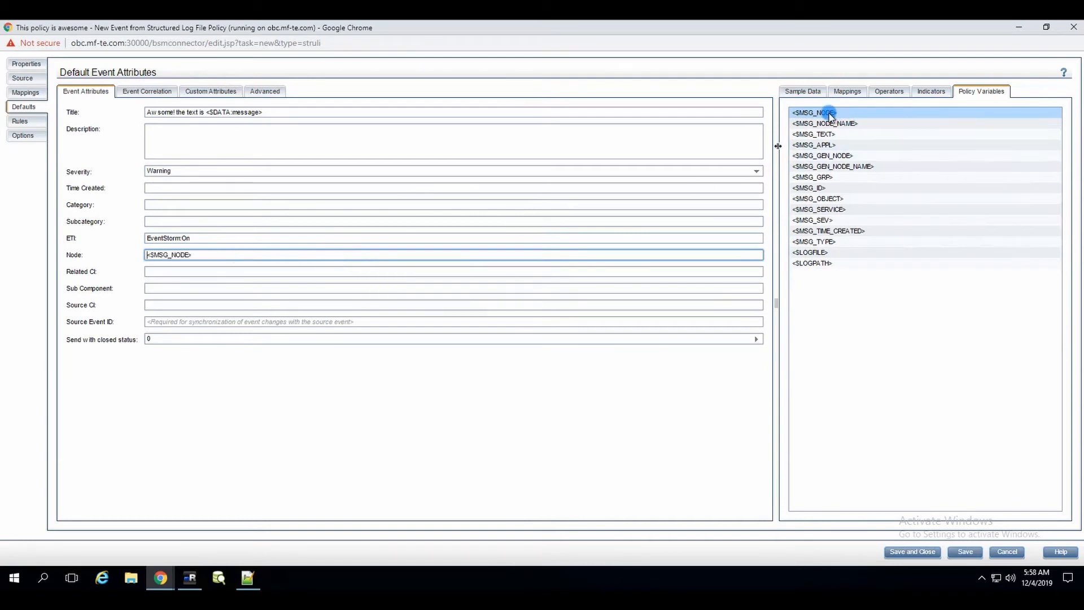
mouse_move(825, 116)
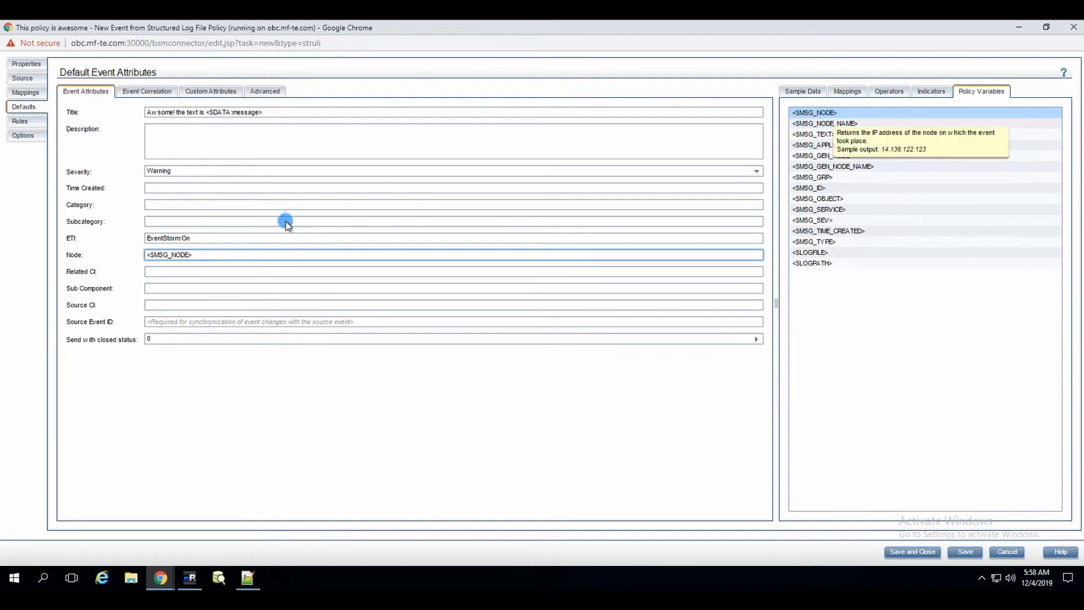
left_click_drag(835, 131, 310, 278)
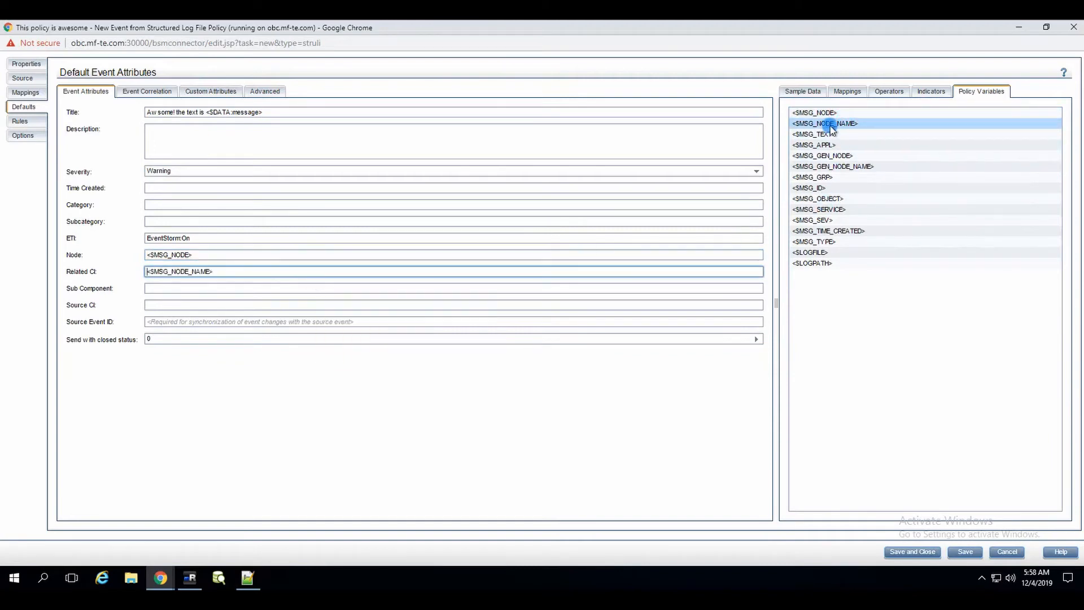
mouse_move(832, 128)
left_click(26, 124)
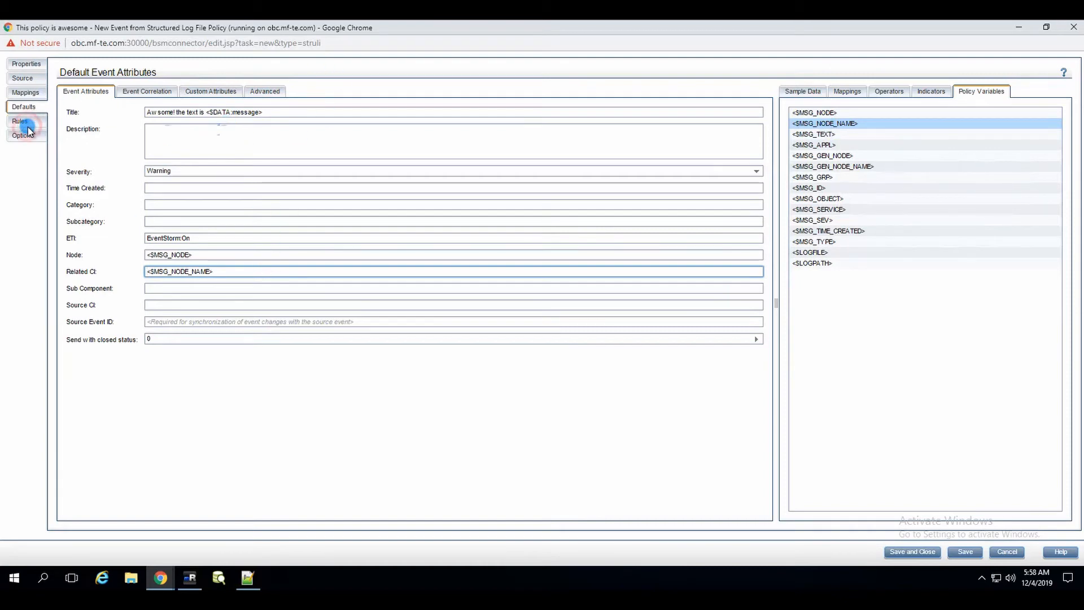
Step: Add an Event on matched rule described 'our first rule that lokos for all of the text'
left_click(69, 91)
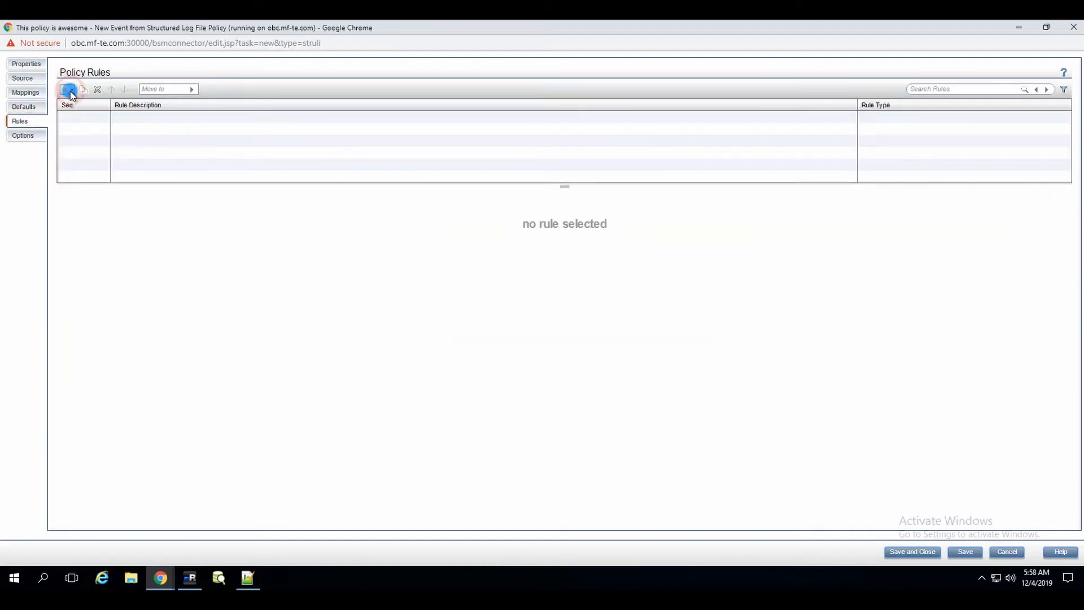
left_click(87, 103)
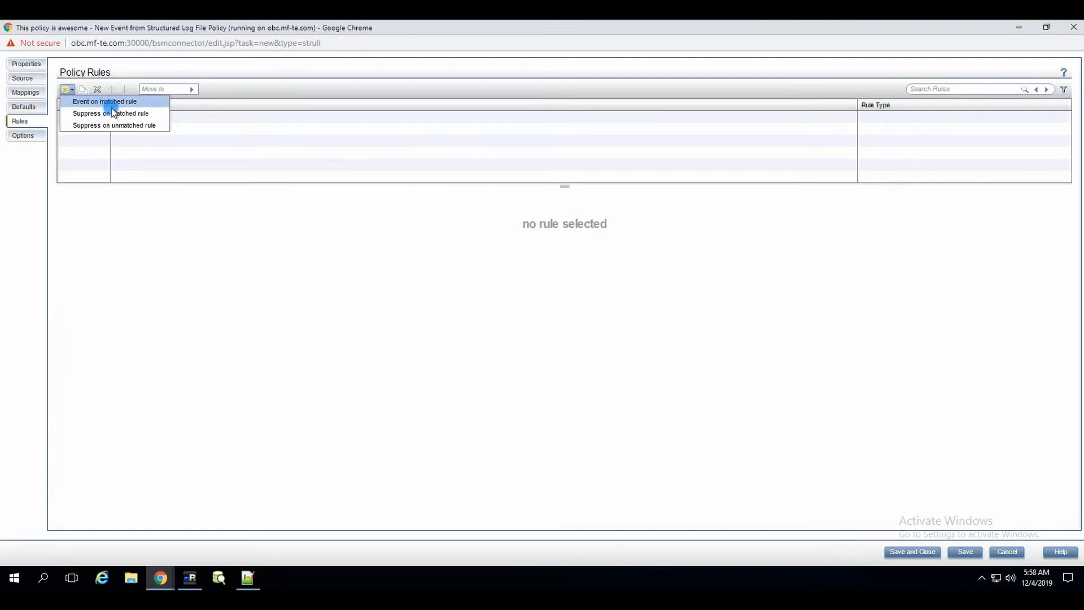
left_click(112, 102)
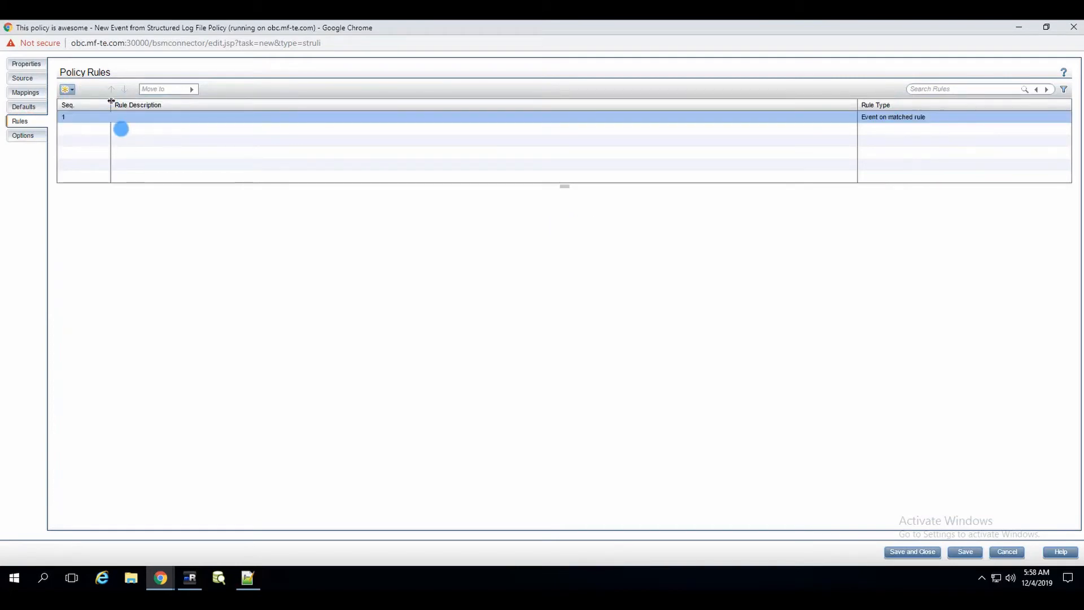
left_click(143, 117)
left_click(144, 117)
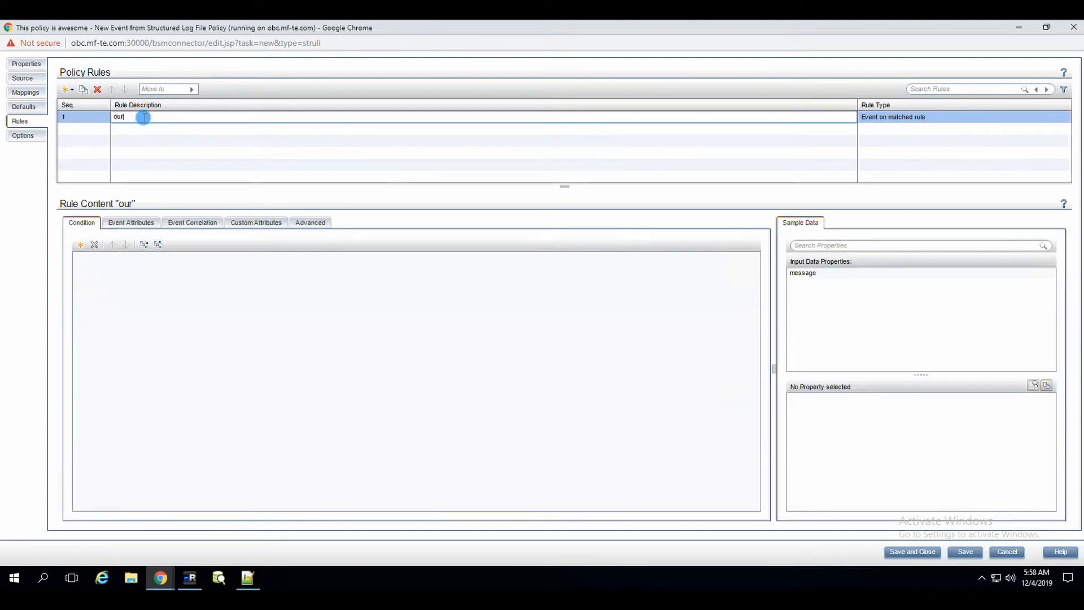
type("our firs")
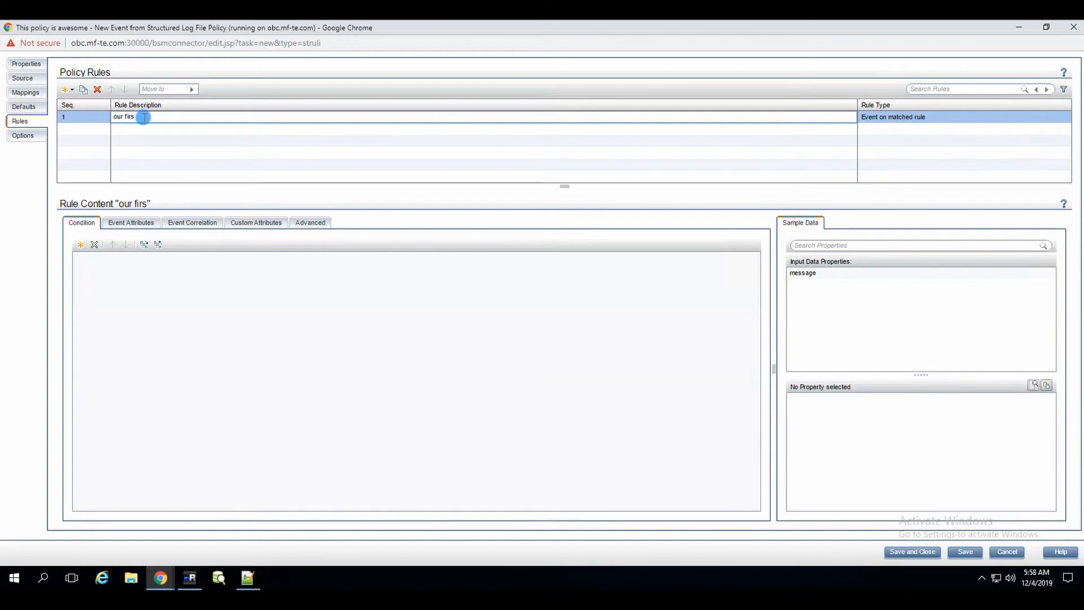
type("t rule that lokos for all of the text")
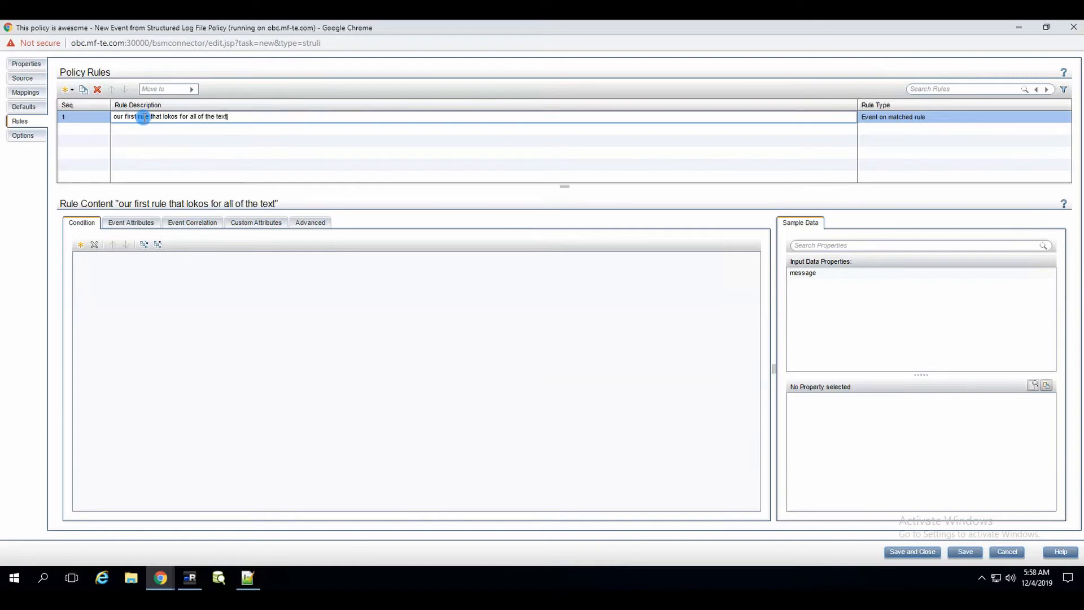
left_click(99, 259)
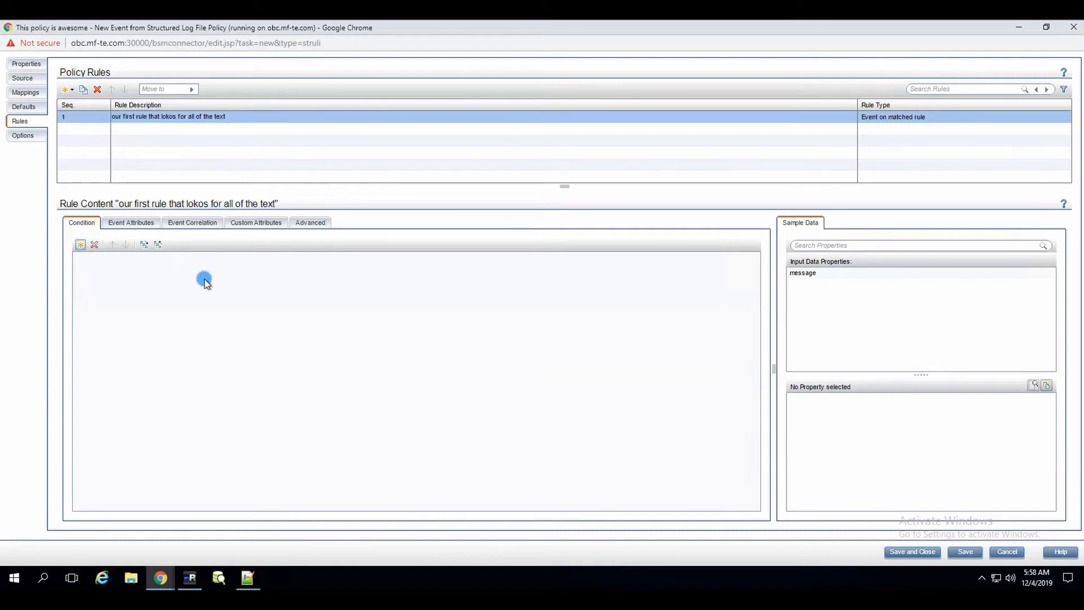
Step: Add an equals condition to the rule with message as its property
left_click(81, 260)
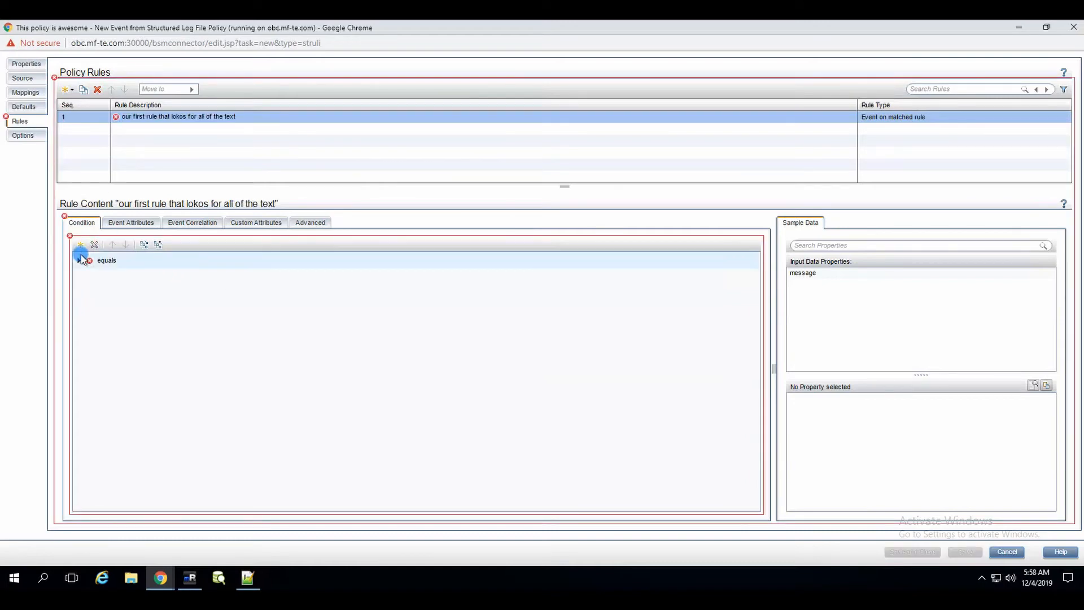
left_click(808, 280)
left_click_drag(808, 281, 444, 262)
left_click_drag(538, 292, 403, 280)
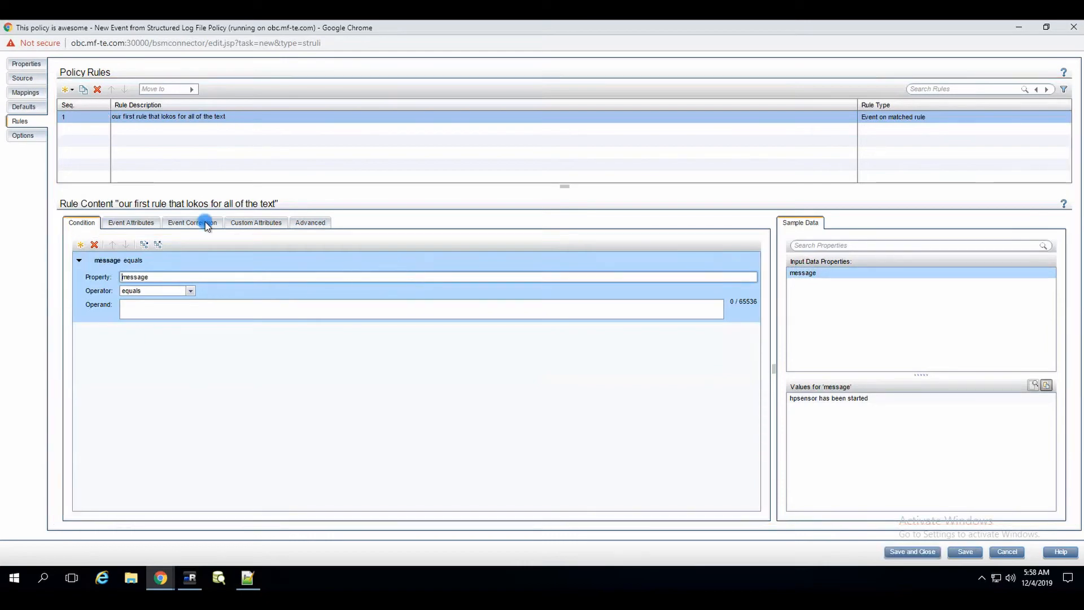
Step: Change the logfile pattern to <*.message> and check the four sample lines parse into message values
left_click(23, 78)
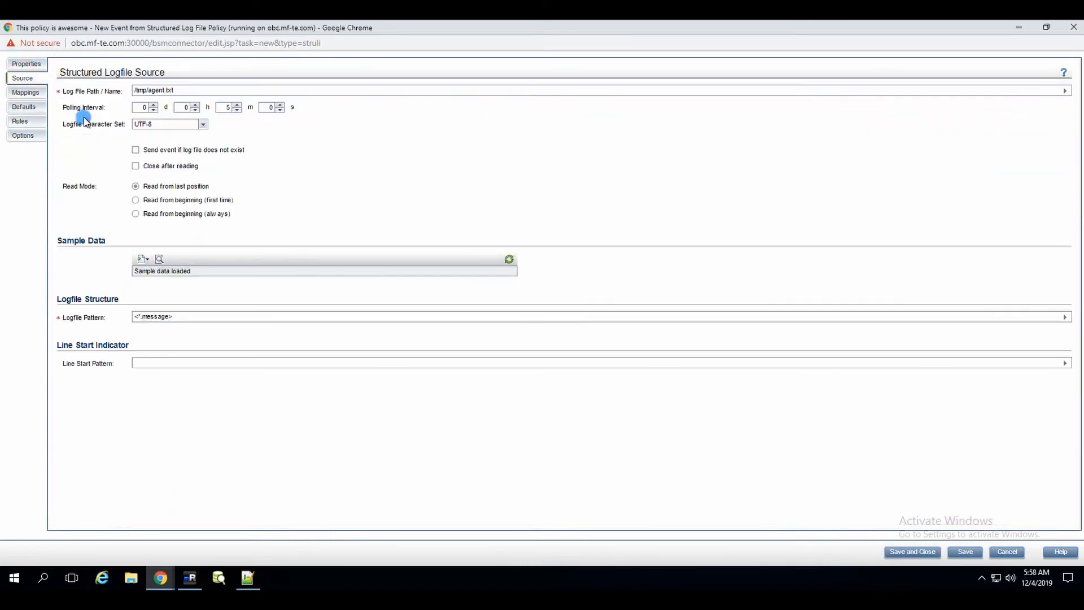
left_click(140, 316)
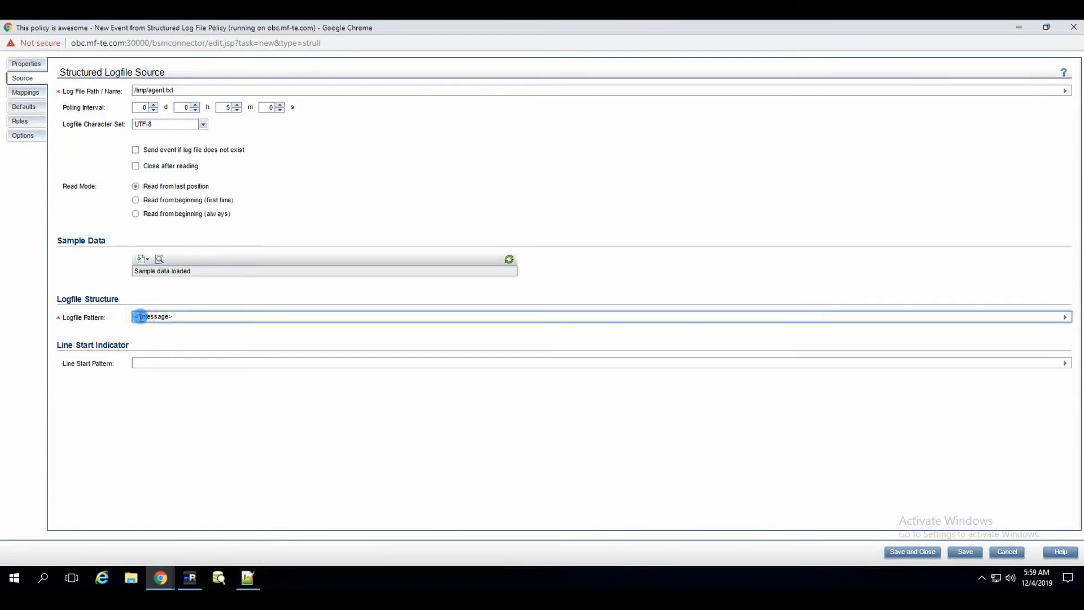
type("*.")
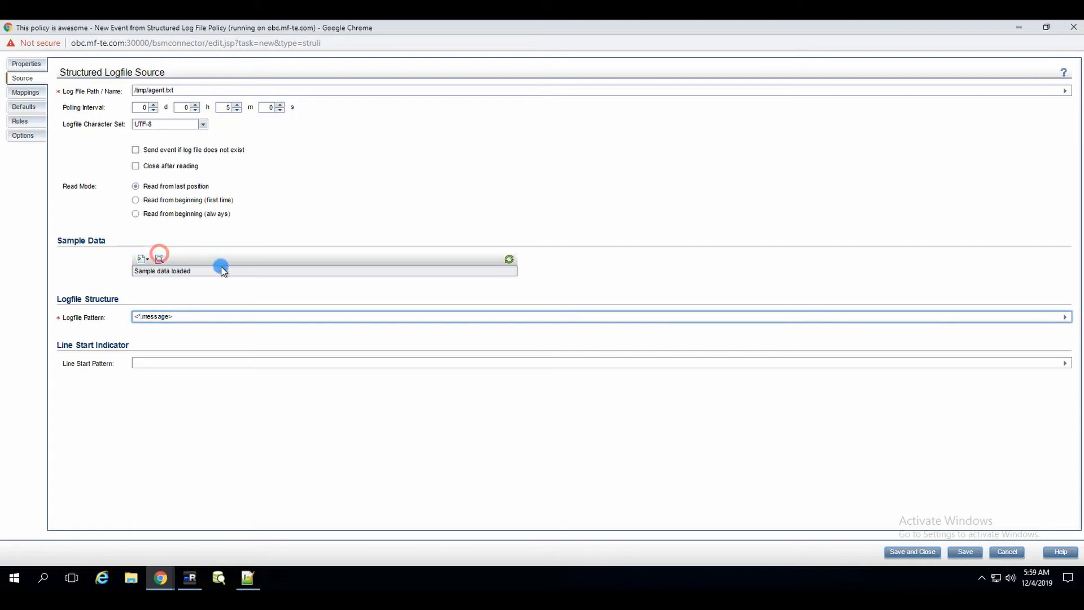
left_click(161, 260)
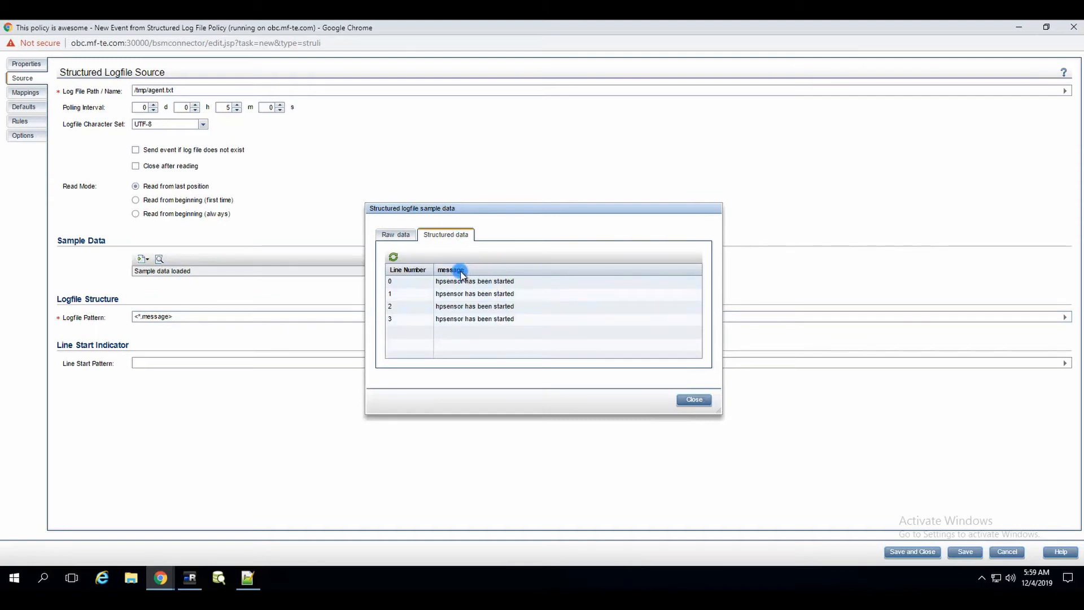
left_click(693, 399)
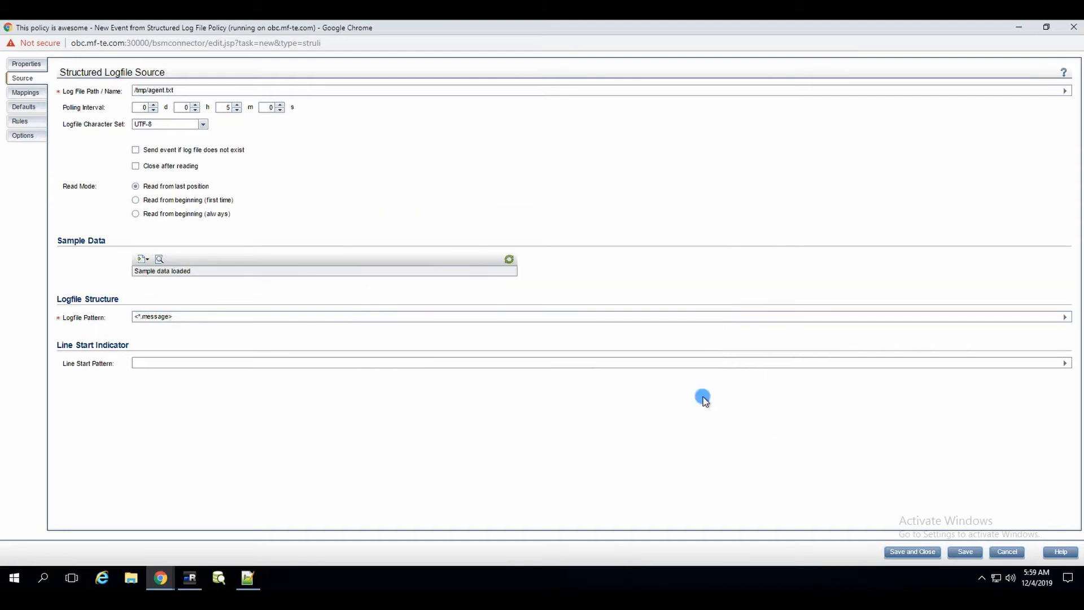
Step: Paste 'hpsensor has been started' as rule 1's condition operand and show its event attributes
left_click(20, 121)
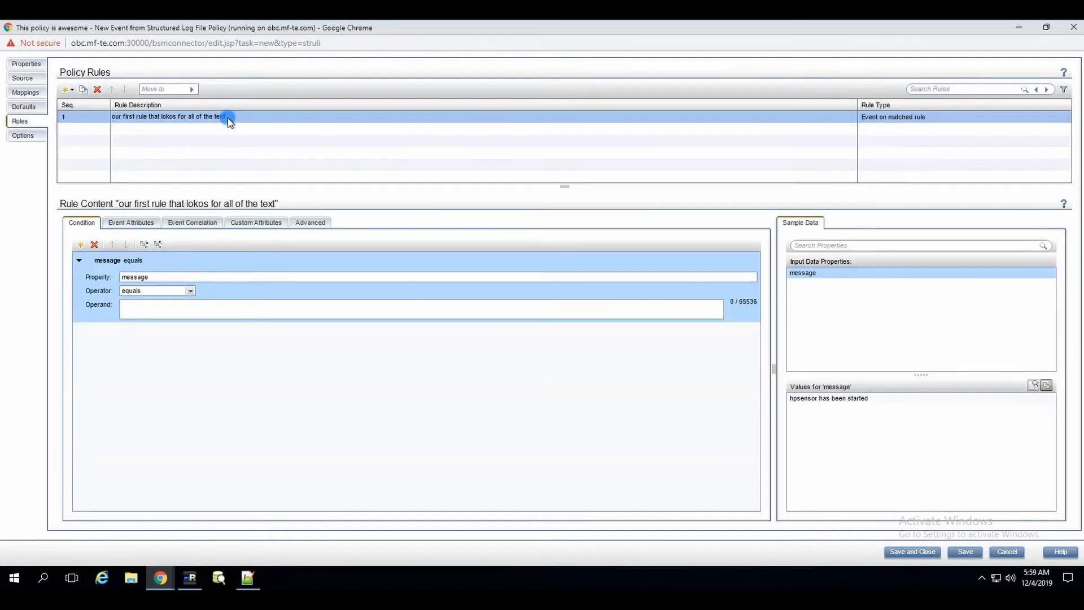
left_click(148, 305)
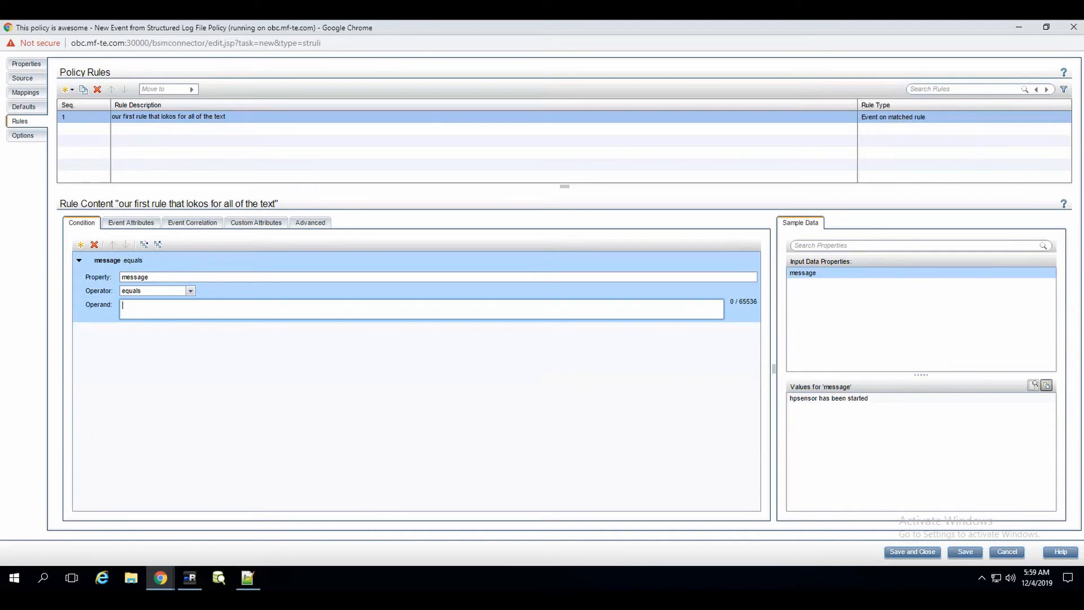
left_click(153, 312)
type("hpsensor has been started")
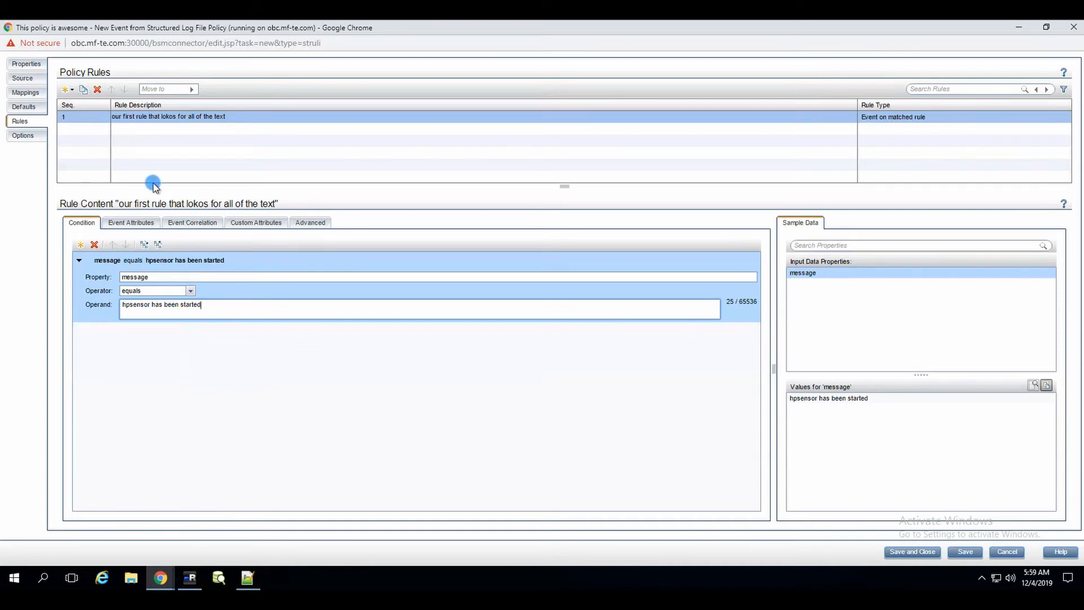
left_click(141, 222)
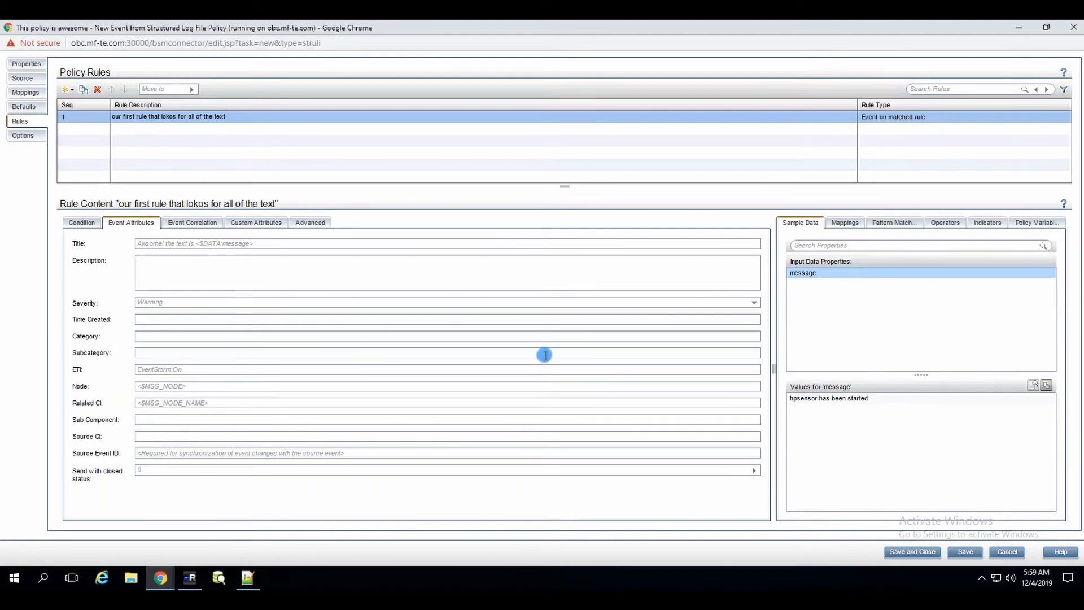
Step: Insert the sample data message property into the event description as <$DATA:message>
left_click(236, 270)
left_click(830, 398)
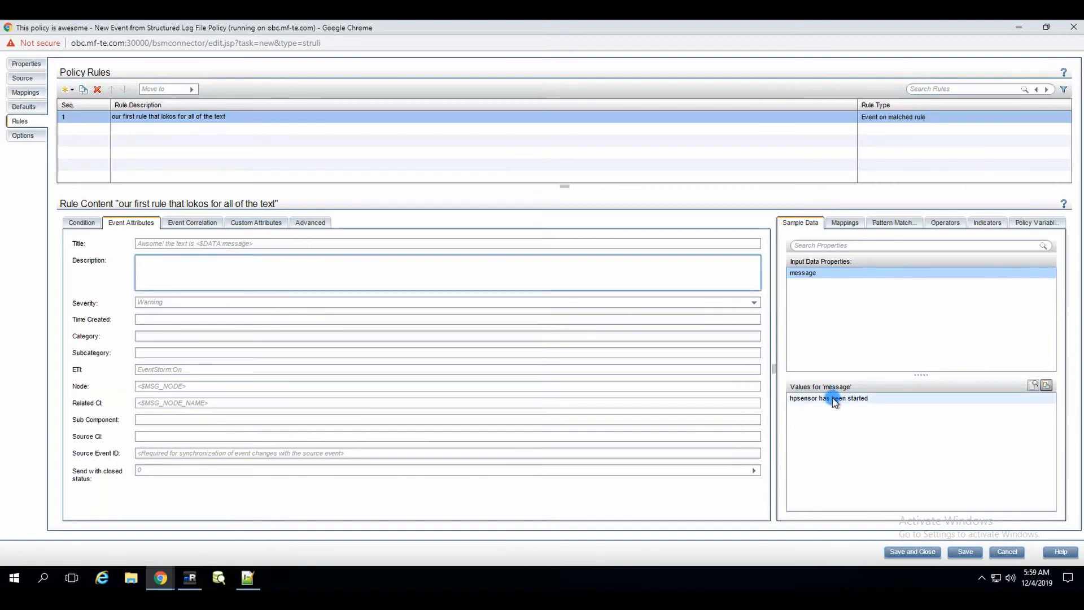
left_click(1019, 223)
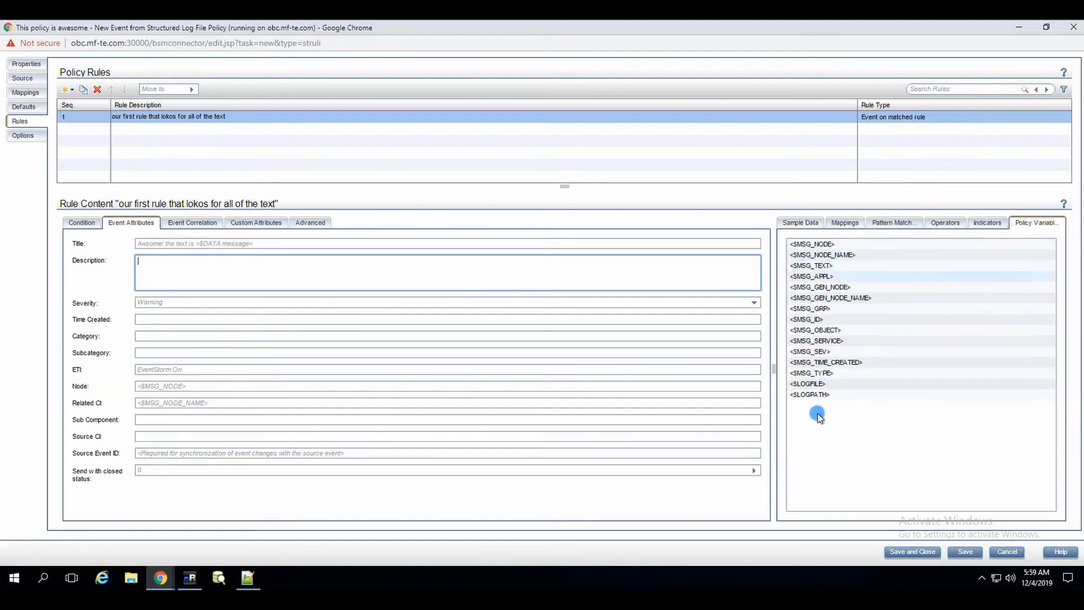
left_click(801, 223)
left_click(805, 275)
left_click_drag(858, 280, 277, 293)
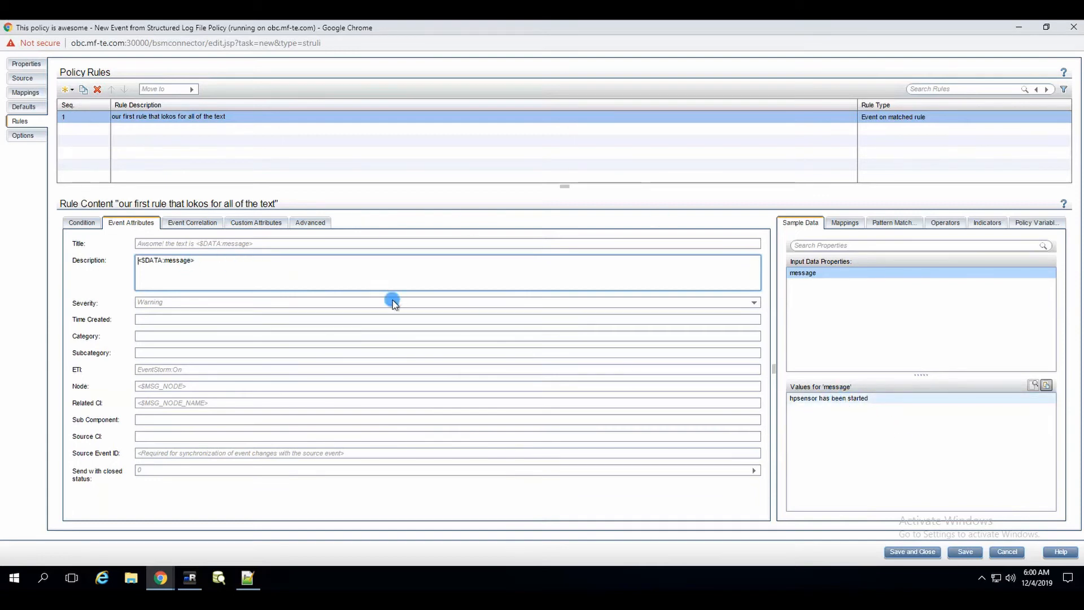
left_click(845, 402)
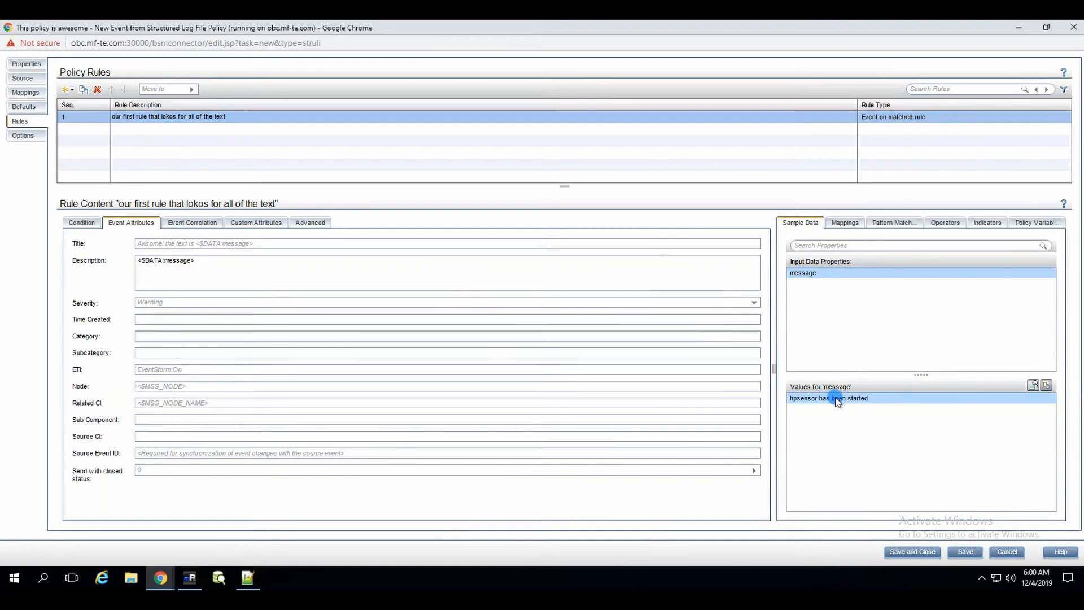
Step: Replace the condition operand with the 'hpsensor has been started' sample value
left_click(82, 223)
left_click(90, 221)
left_click(216, 303)
left_click_drag(217, 302, 83, 293)
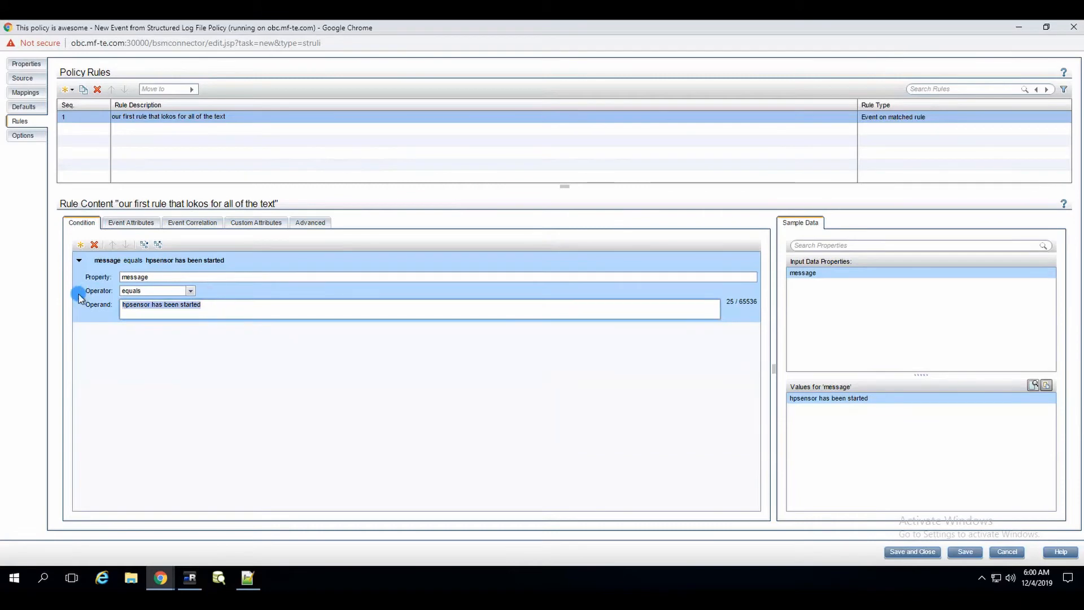
key("Delete")
left_click(868, 402)
left_click_drag(852, 395, 454, 314)
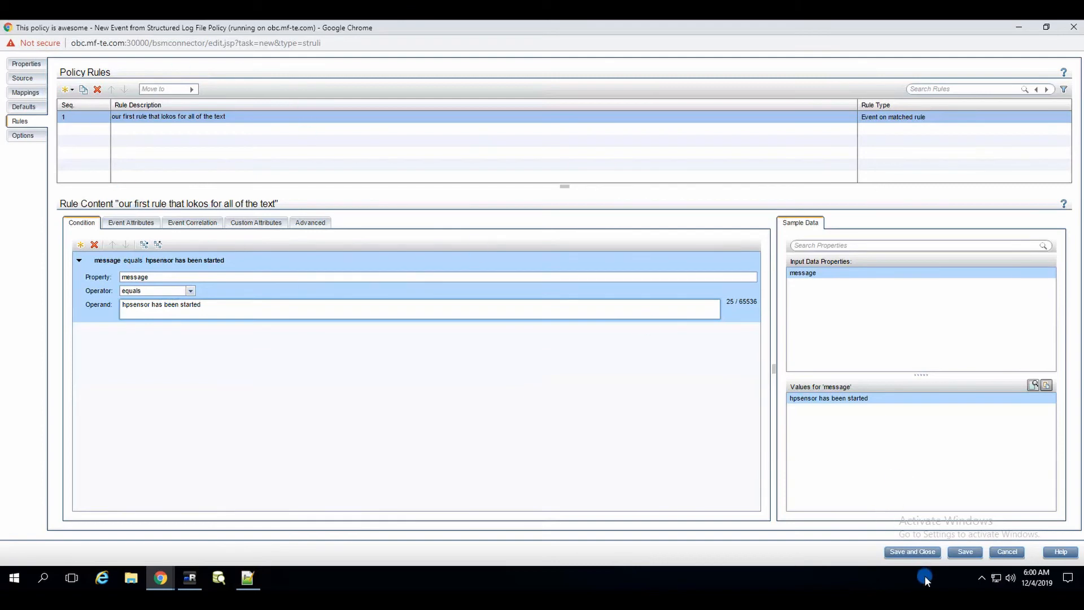
Step: Save and close the policy, check the hpsensor lines in agent.txt, and return to the policy list
left_click(911, 552)
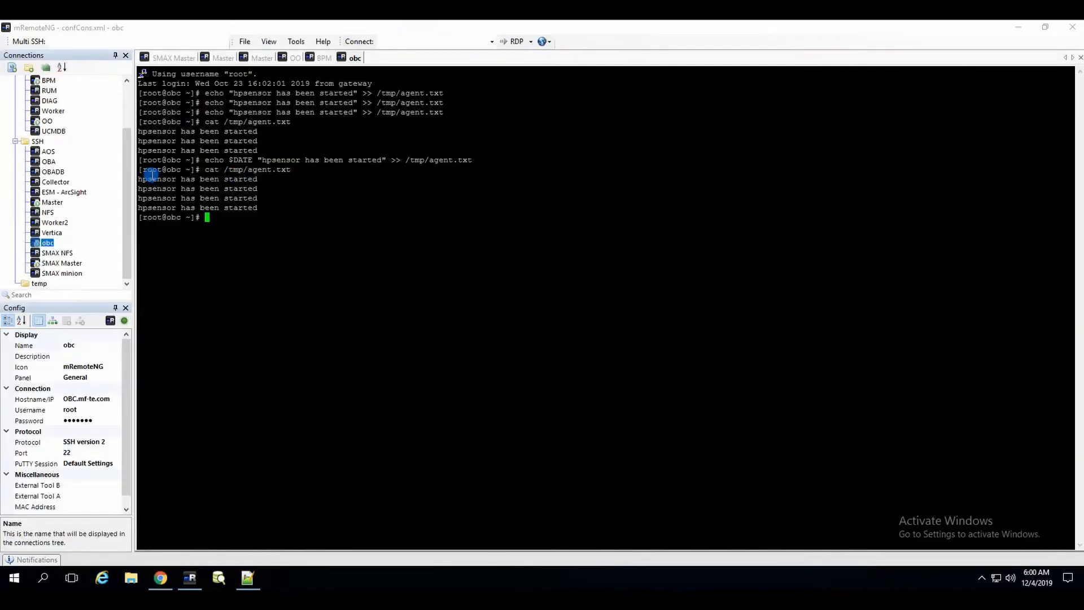
left_click_drag(138, 175, 254, 183)
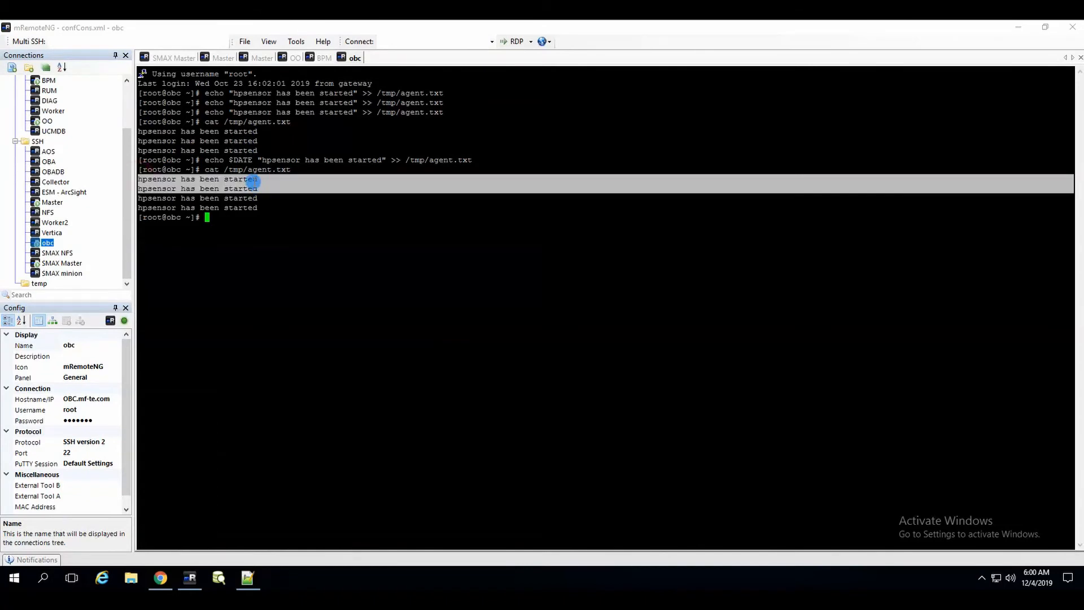
left_click(252, 182)
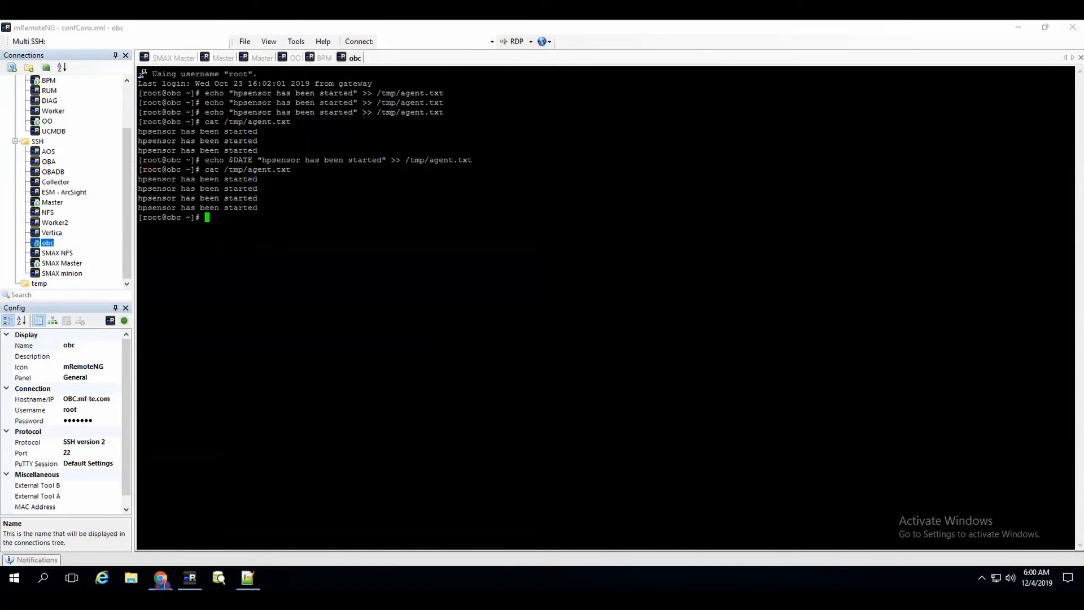
left_click(161, 585)
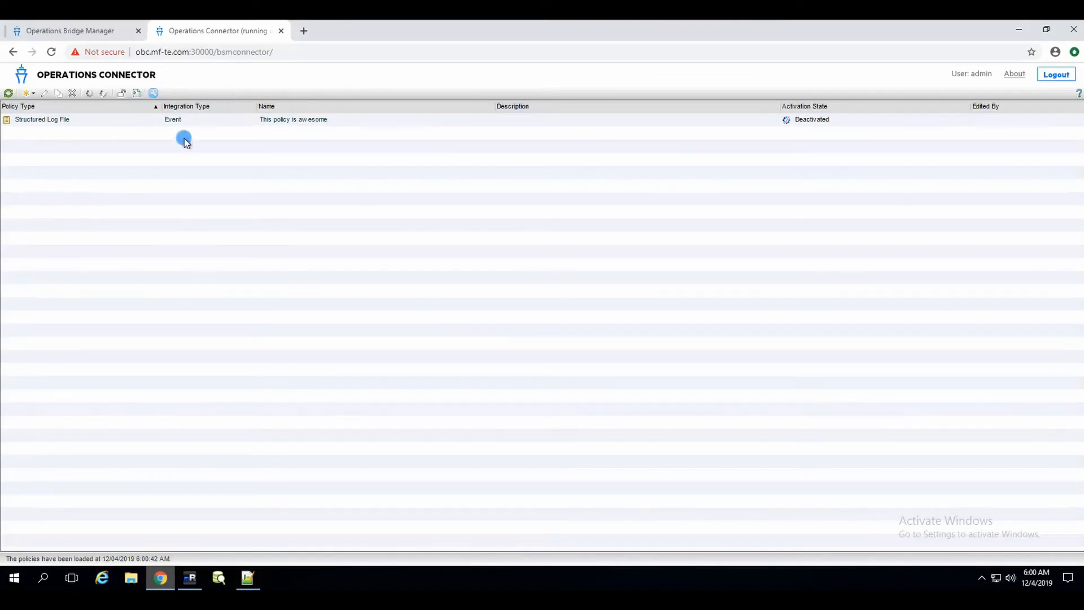
Step: Activate the 'This policy is awesome' Structured Log File policy
left_click(48, 119)
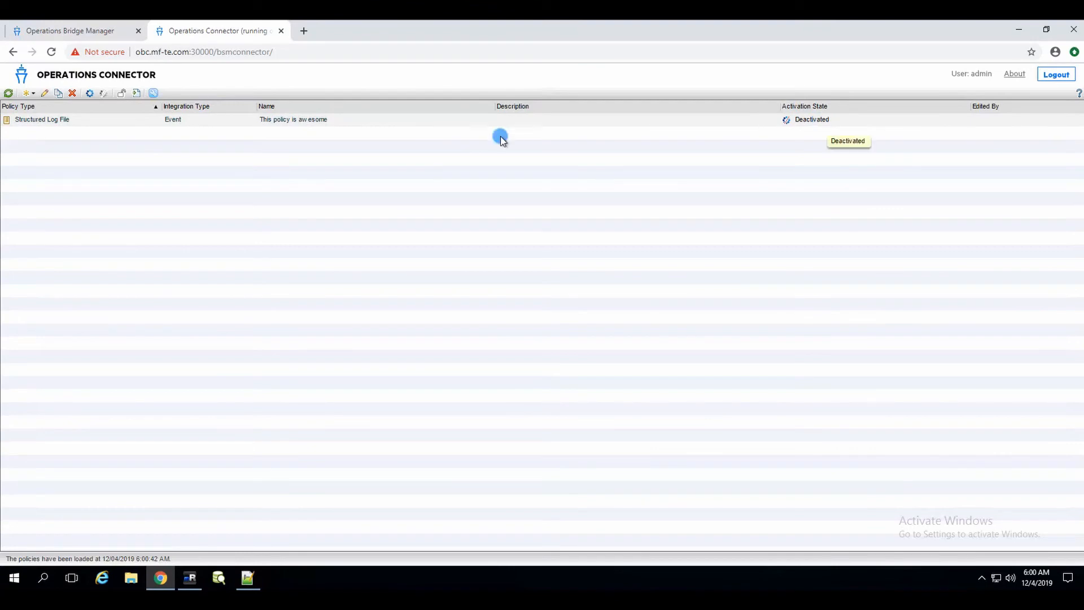
left_click(102, 93)
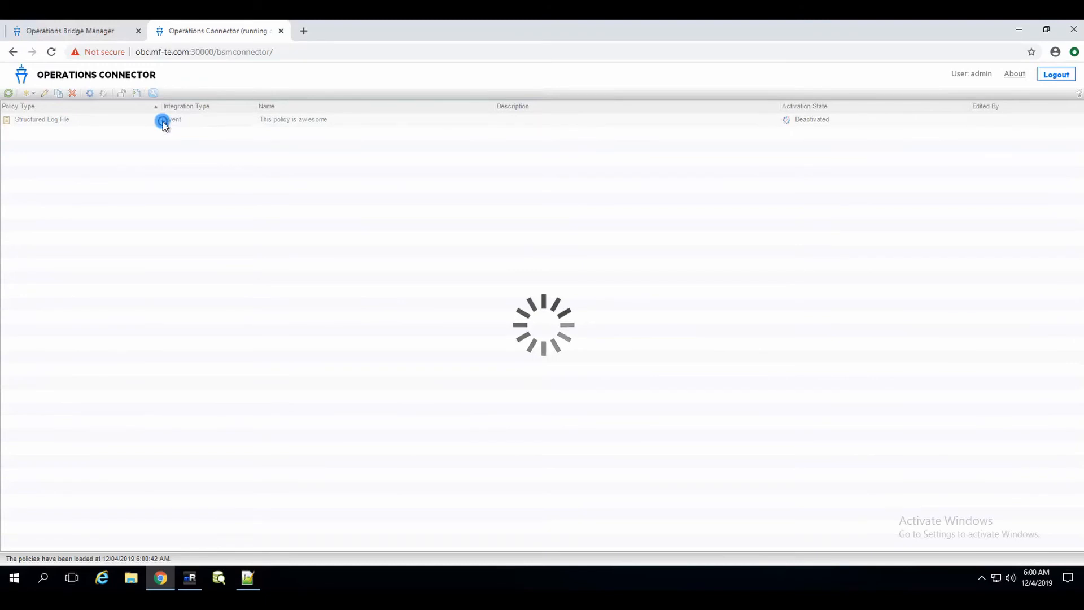
left_click(163, 121)
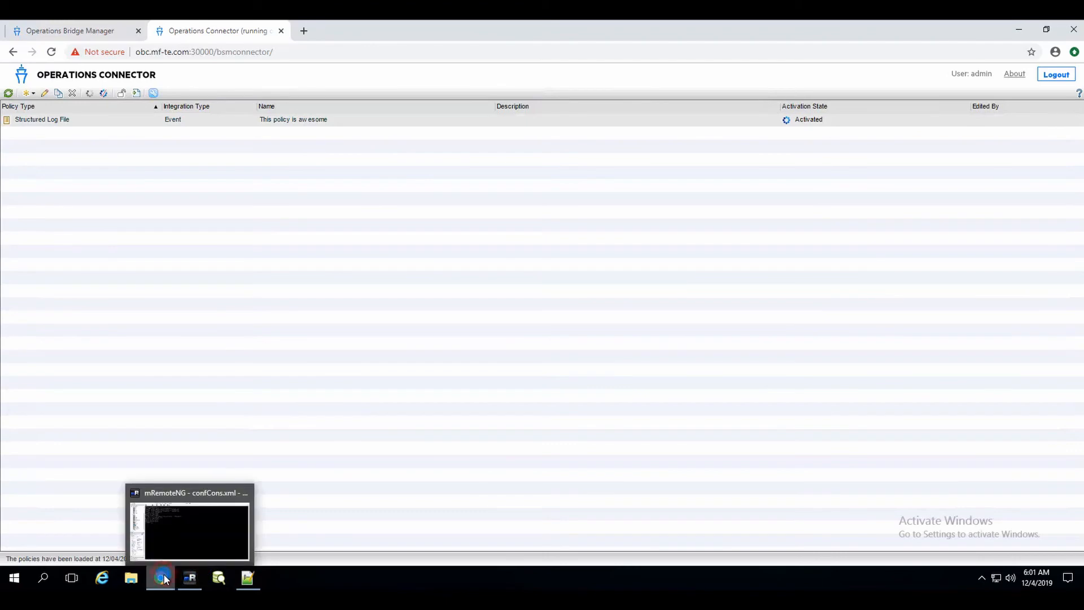
left_click(190, 578)
left_click(162, 576)
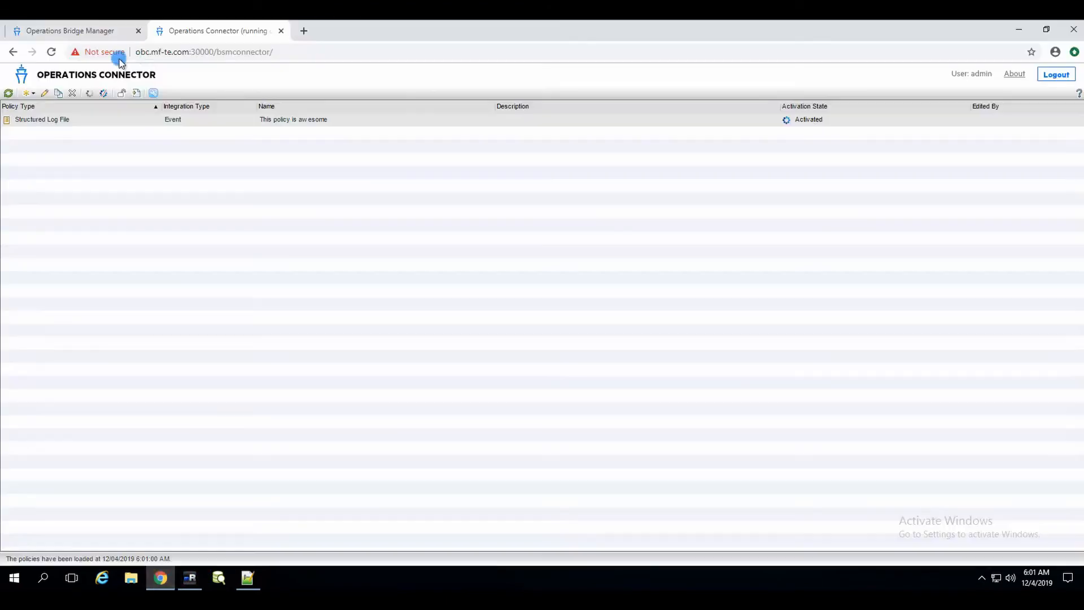
Step: Reload Operations Bridge Manager, select all 118 events, and set their lifecycle state to Closed
left_click(75, 36)
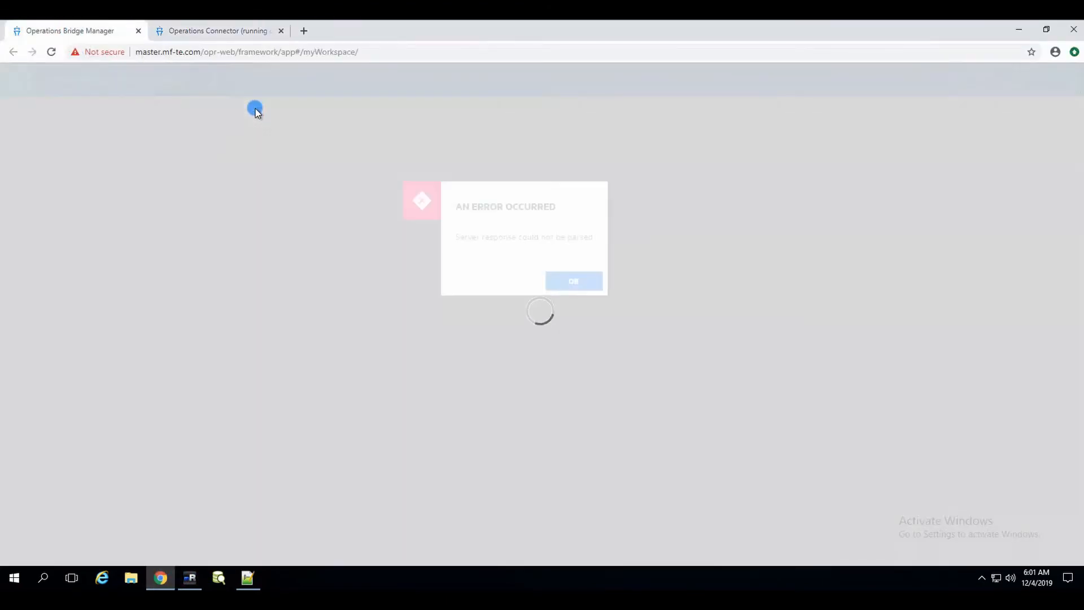
left_click(54, 55)
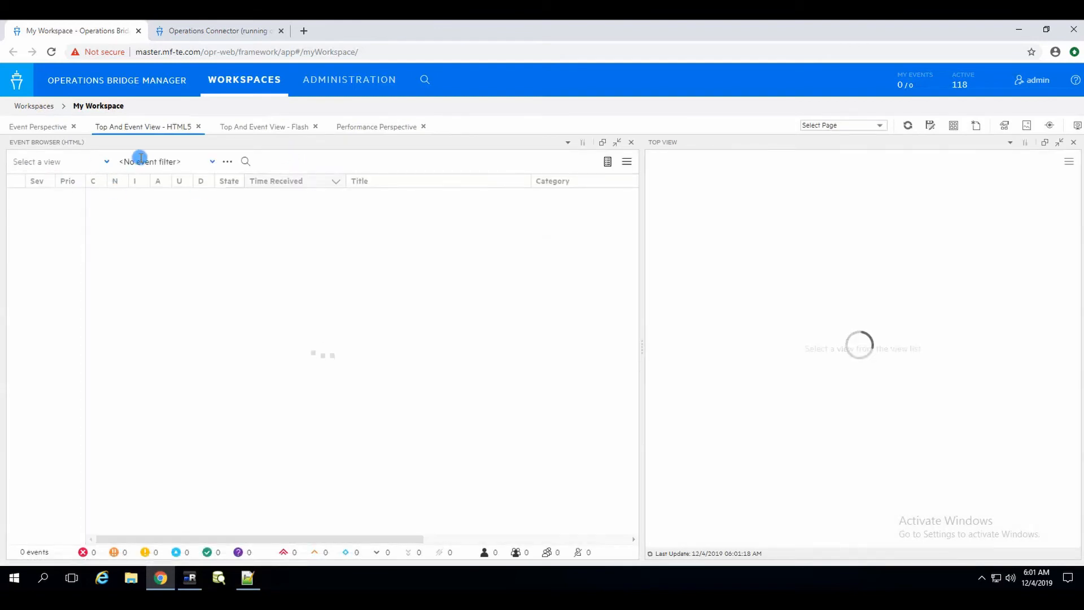
left_click(86, 160)
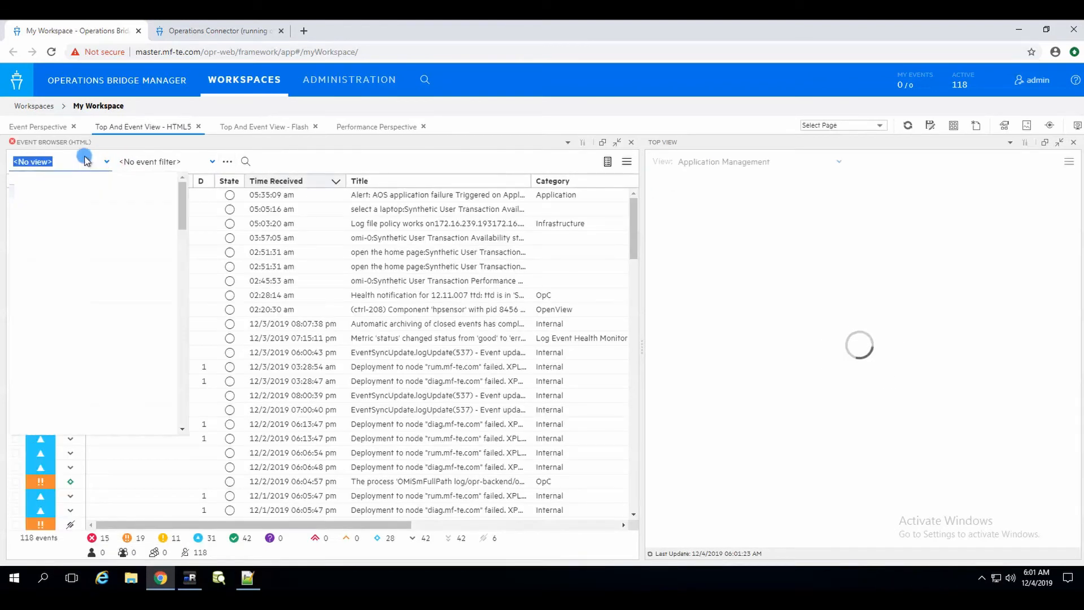
left_click(537, 127)
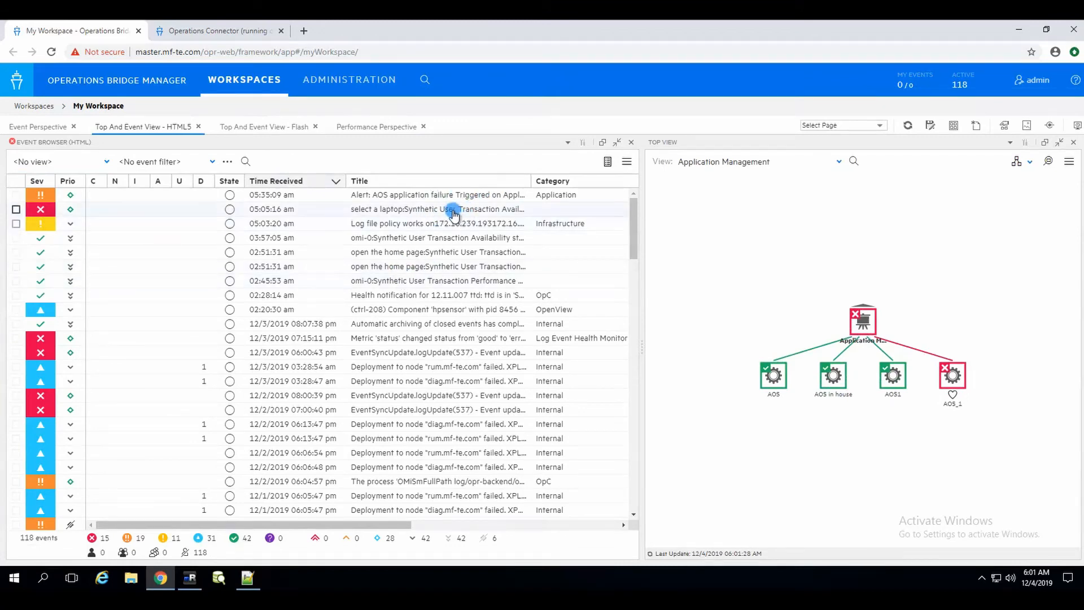
left_click(432, 224)
left_click(427, 255, "ctrl")
key("ctrl+a")
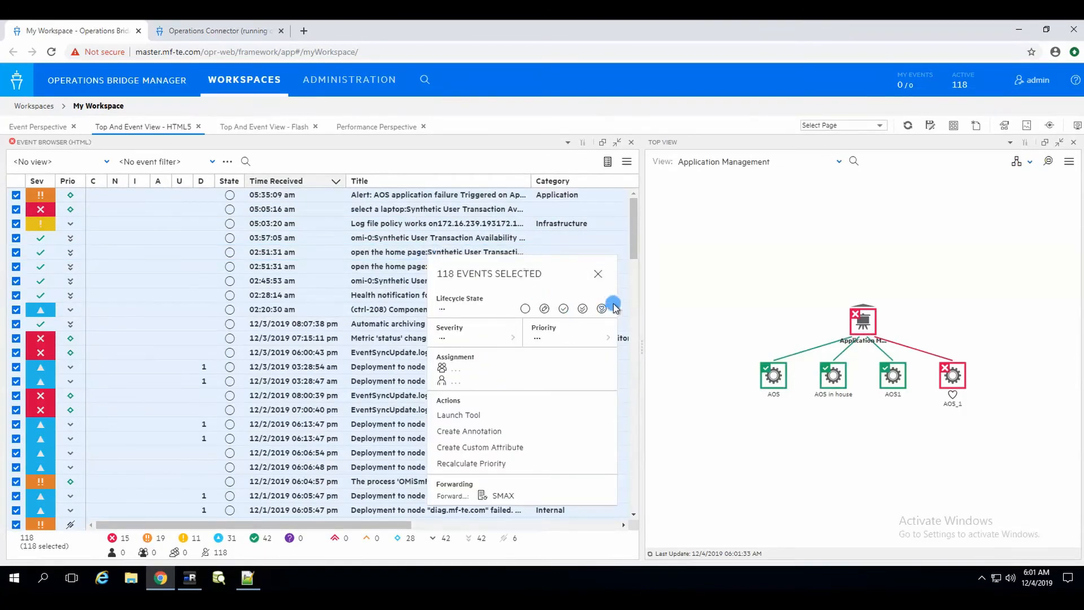
left_click(545, 310)
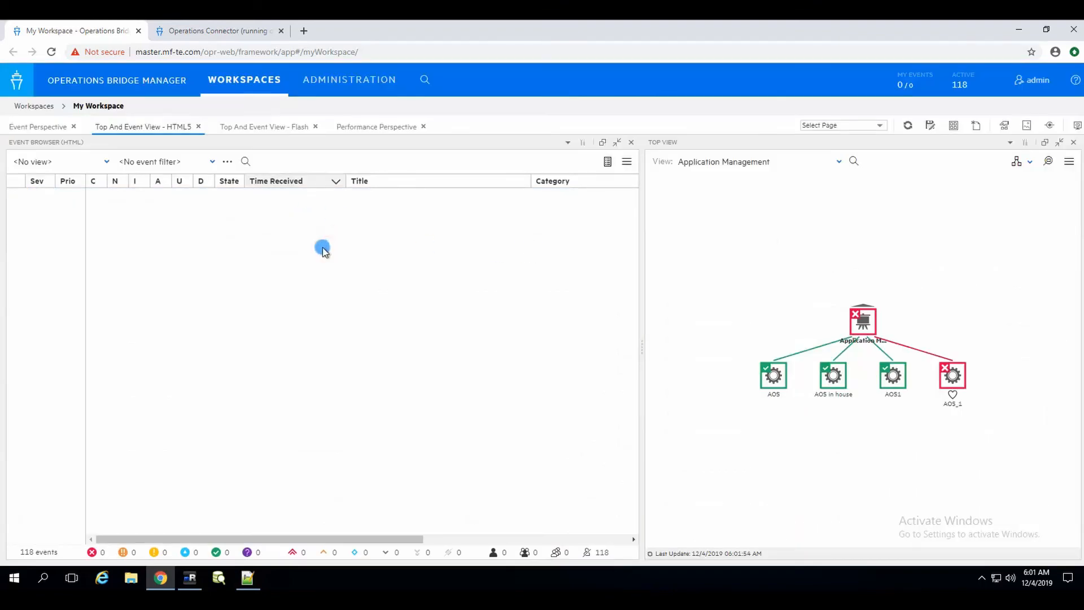
Step: Rerun the echo command to append another 'hpsensor has been started' line to /tmp/agent.txt
left_click(190, 576)
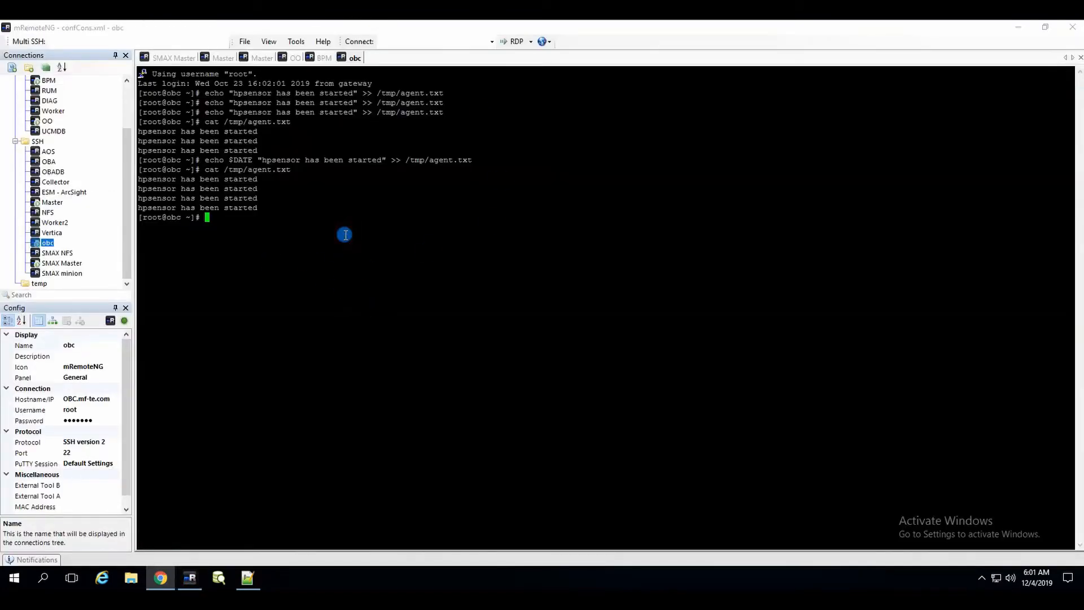
key("Up")
key("Up")
key("Down")
key("Up")
key("Up")
key("Up")
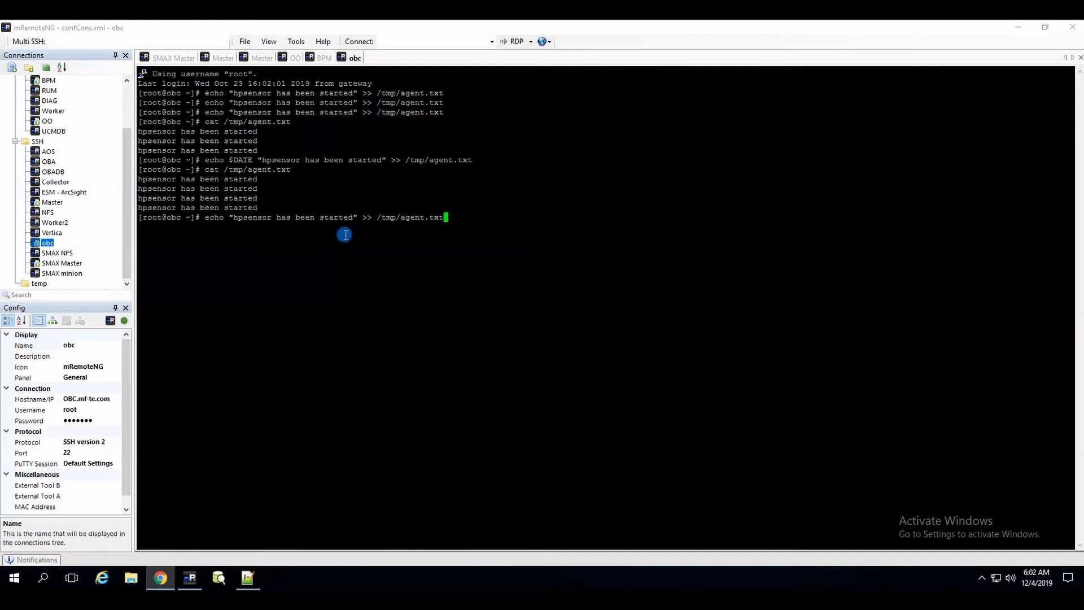
key("Return")
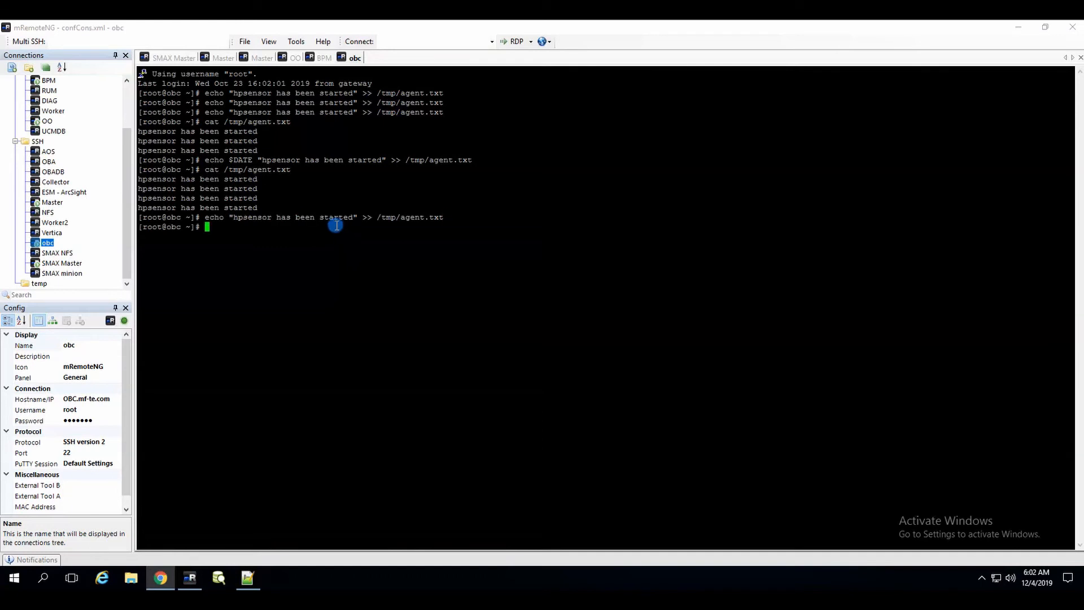
Step: Run cat /tmp/agent.txt to confirm it now lists five hpsensor lines
key("Up")
key("Up")
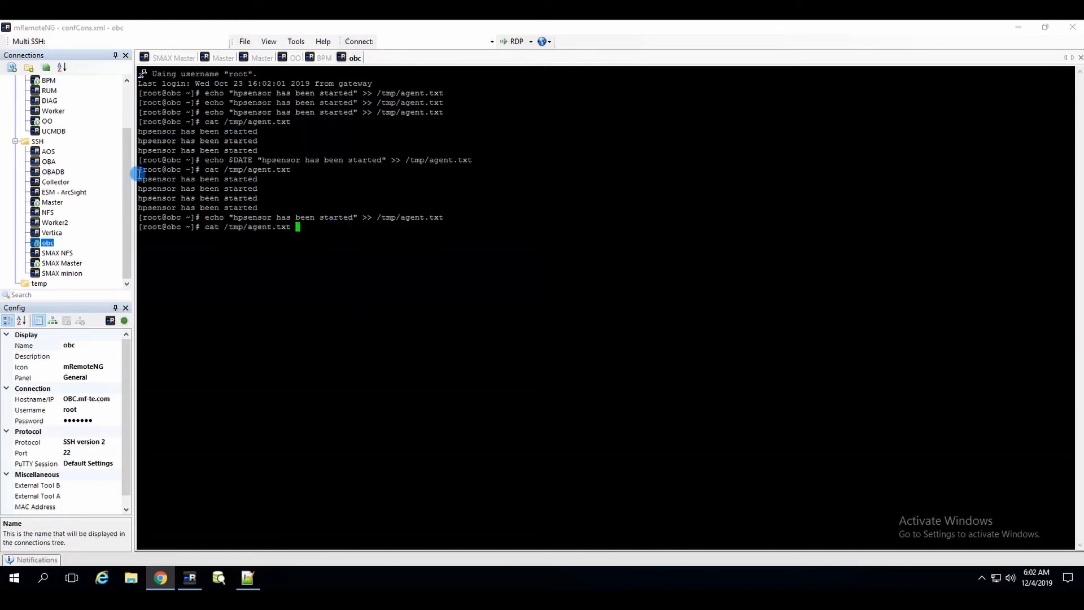
left_click(145, 177)
left_click_drag(262, 195, 265, 198)
left_click(266, 198)
key("Return")
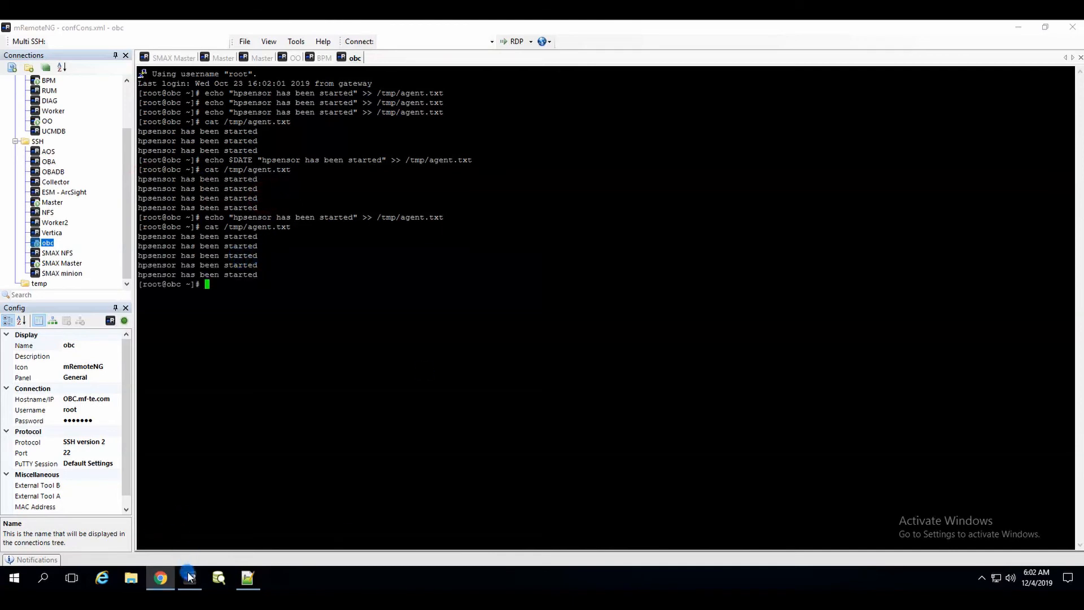
Step: Check the Operations Bridge Manager event browser is still empty, then return to the Operations Connector policy list
left_click(160, 581)
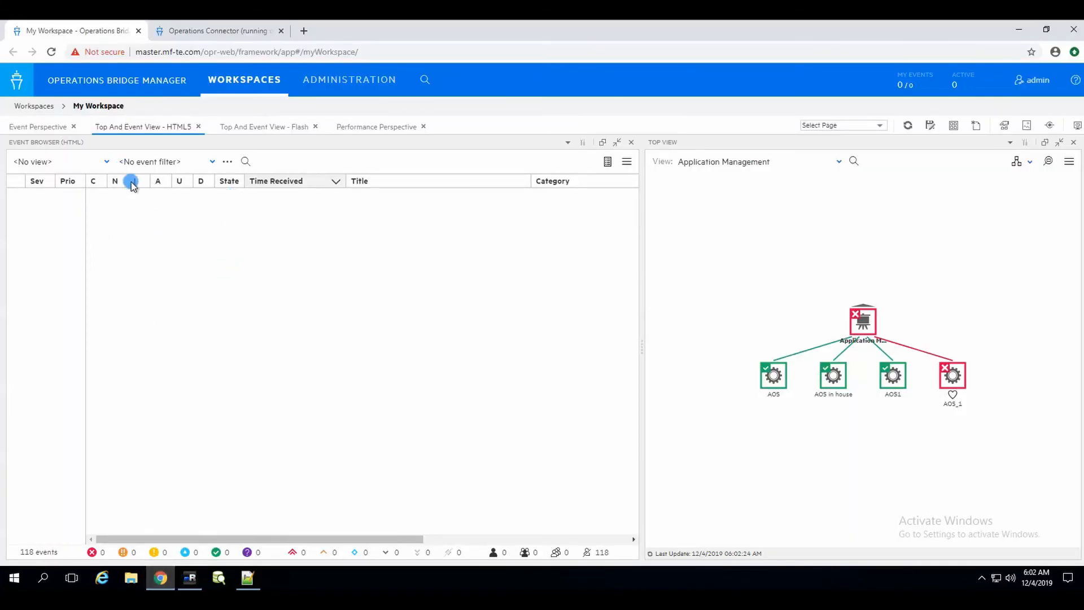
left_click(363, 251)
left_click(218, 33)
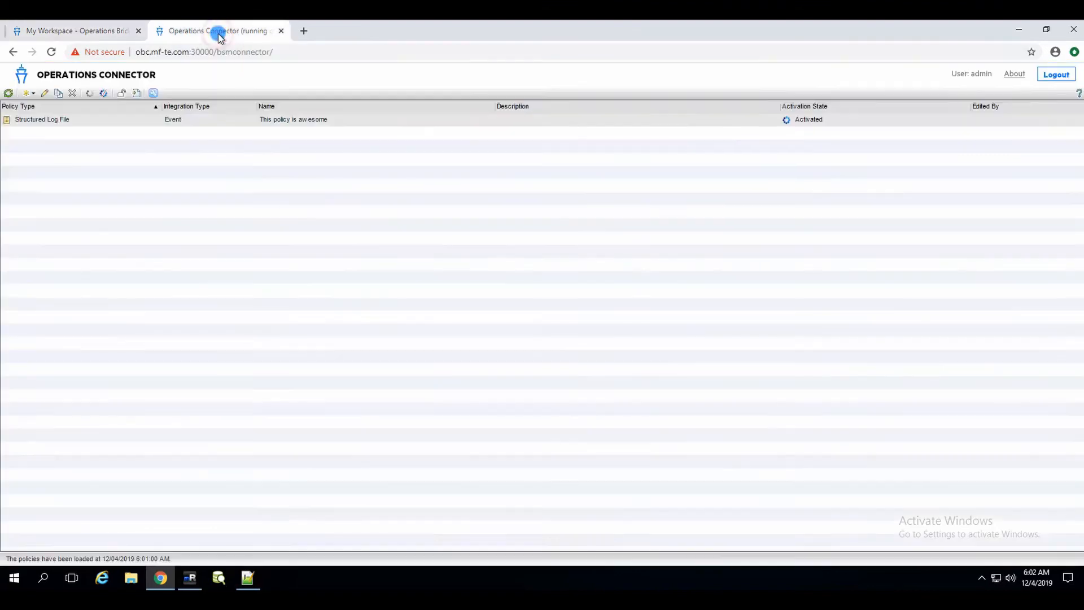
Step: Change the structured log file policy's source polling interval to 1 minute and save it
left_click(44, 94)
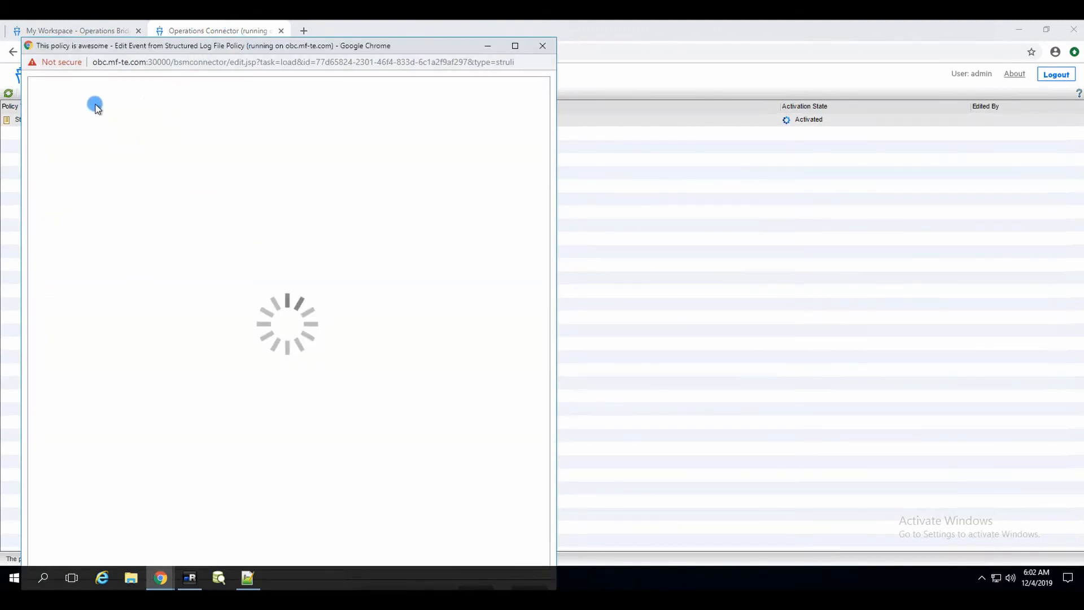
left_click(515, 47)
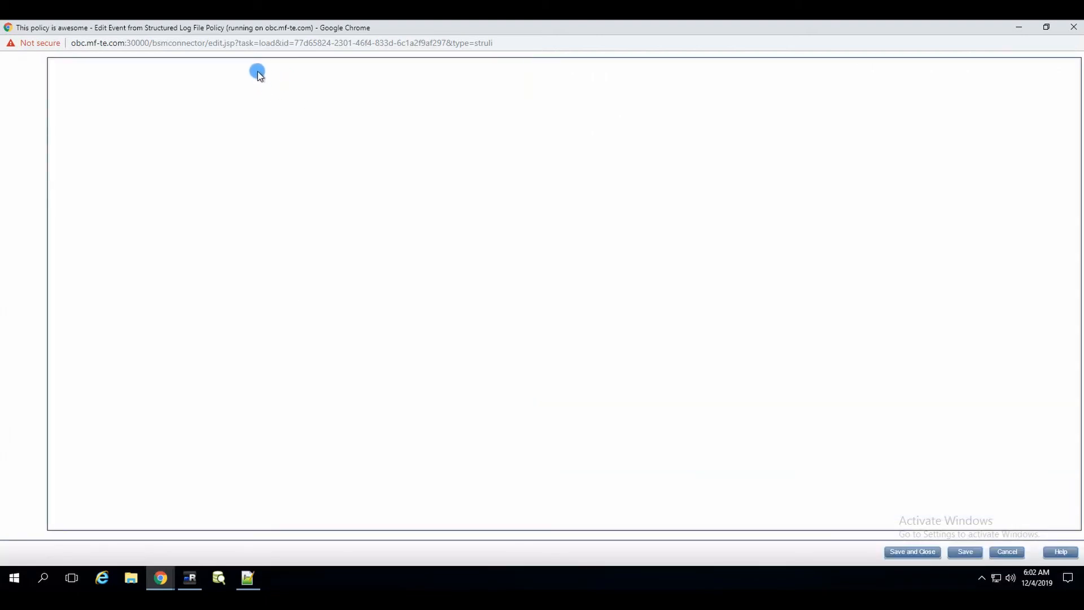
left_click(29, 80)
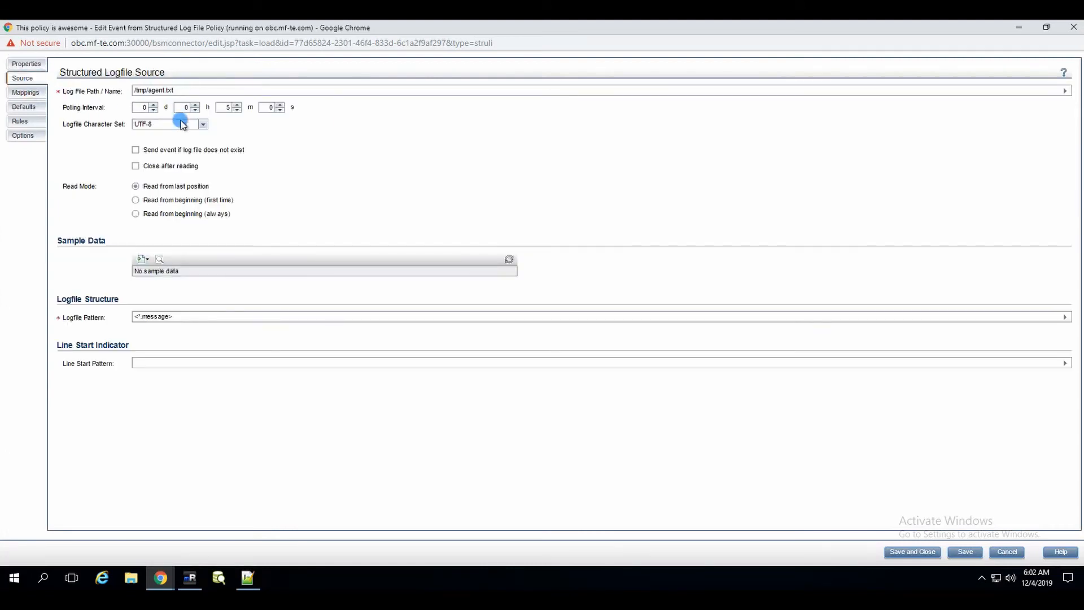
left_click(225, 107)
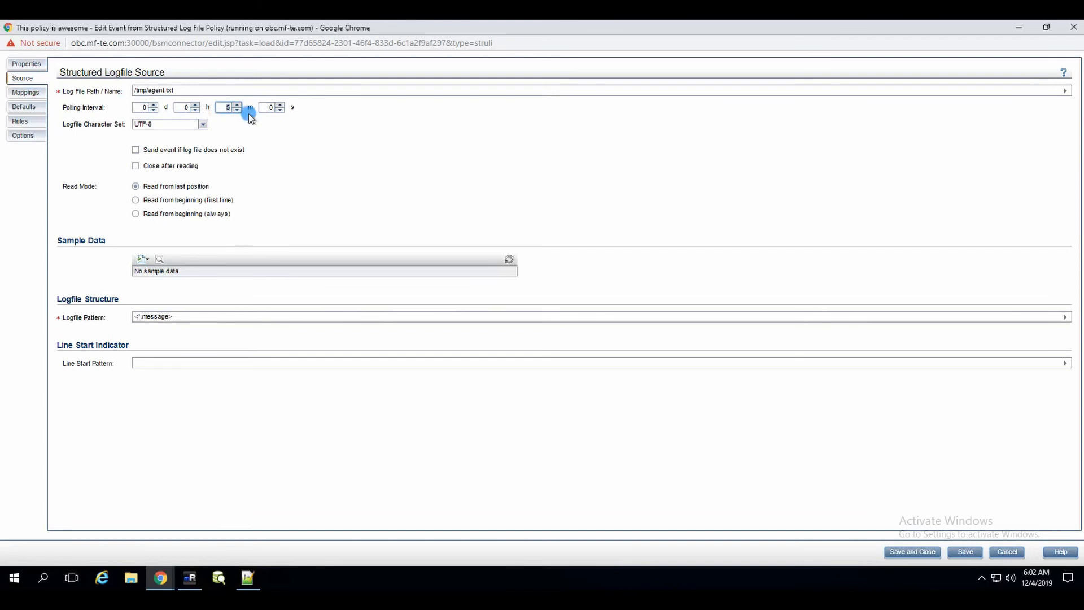
type("1")
left_click(910, 552)
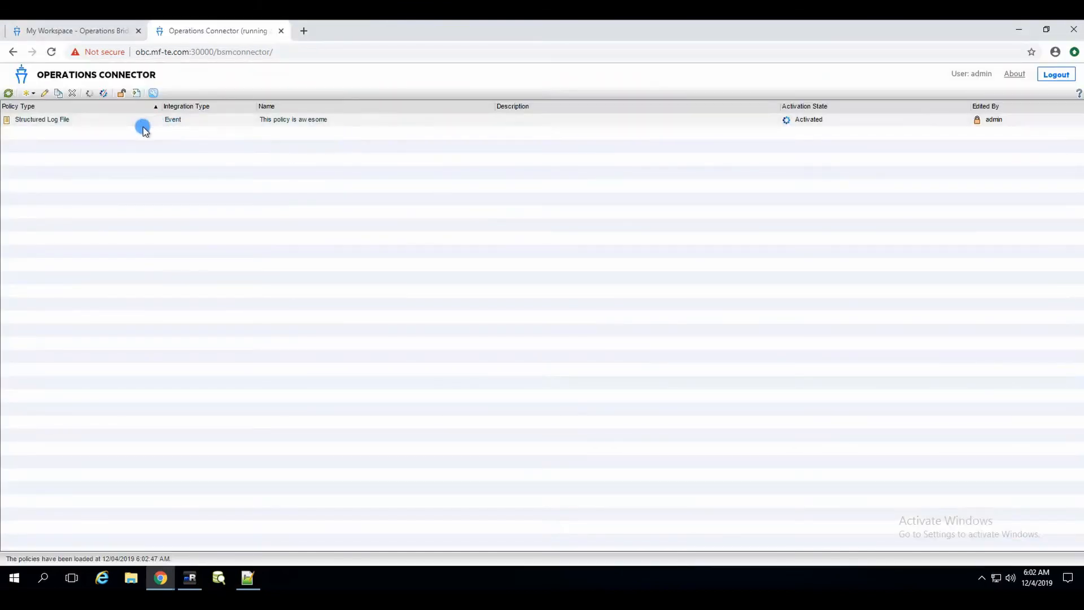
Step: Reactivate the 'This policy is awesome' policy so its new version is deployed
left_click(94, 119)
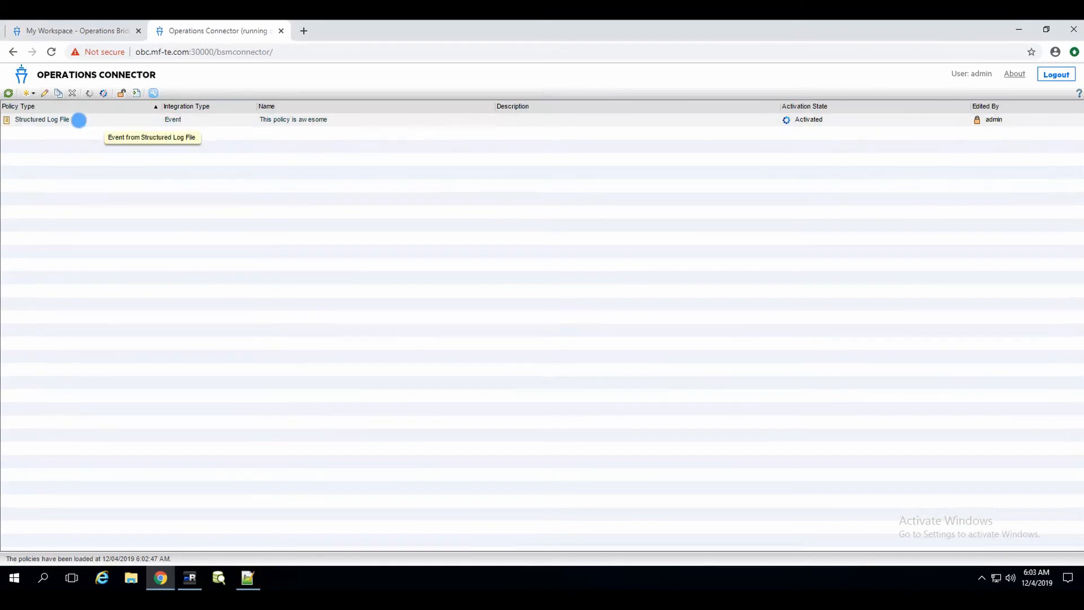
left_click(88, 94)
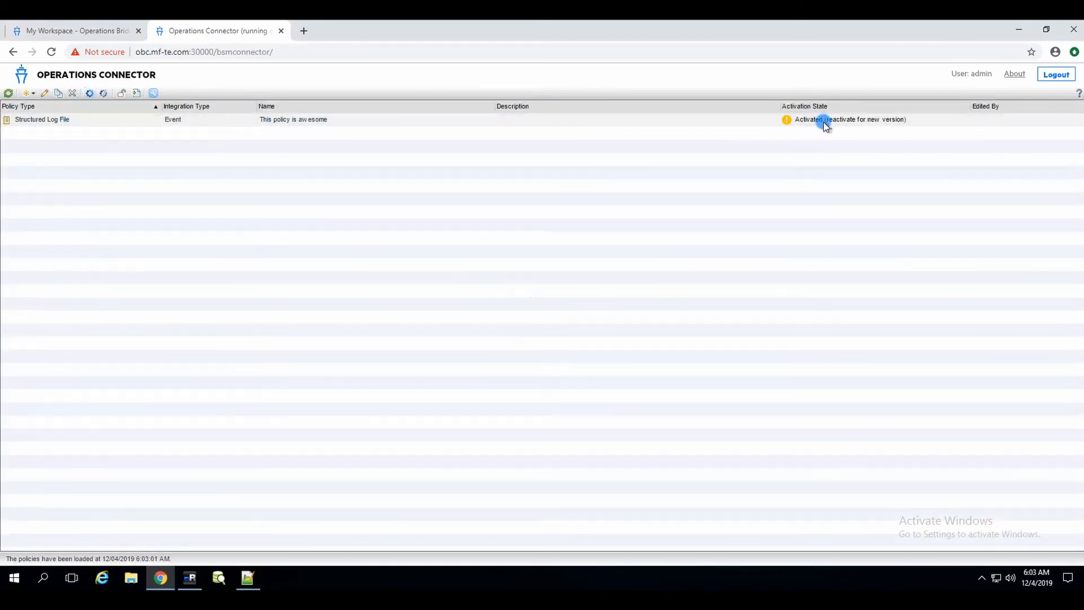
left_click(90, 94)
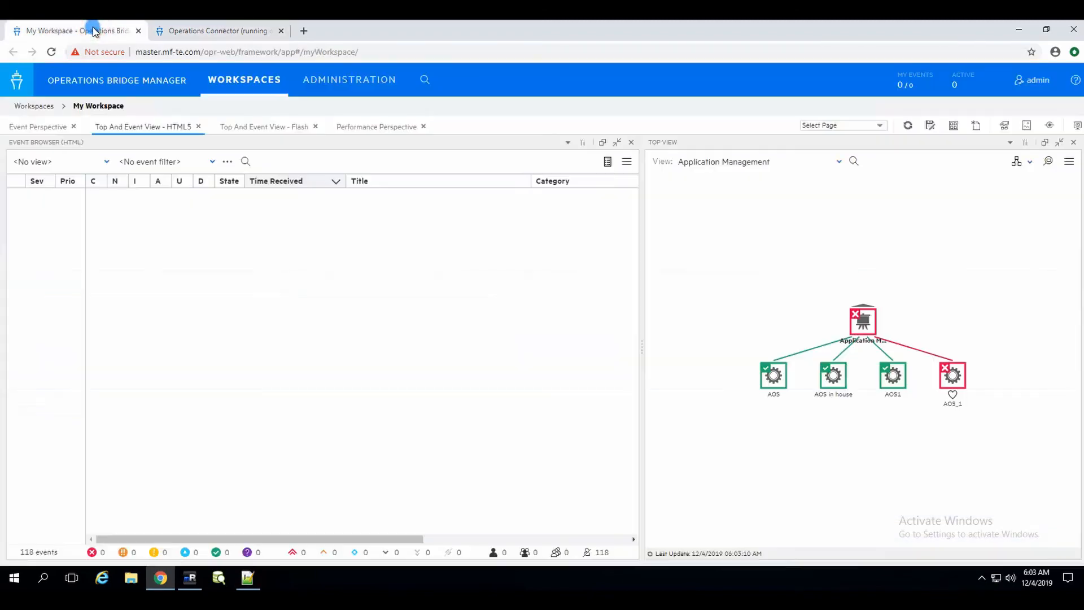
Step: Confirm the OBM event list is still empty, then rerun the echo to append another hpsensor line to /tmp/agent.txt
left_click(90, 31)
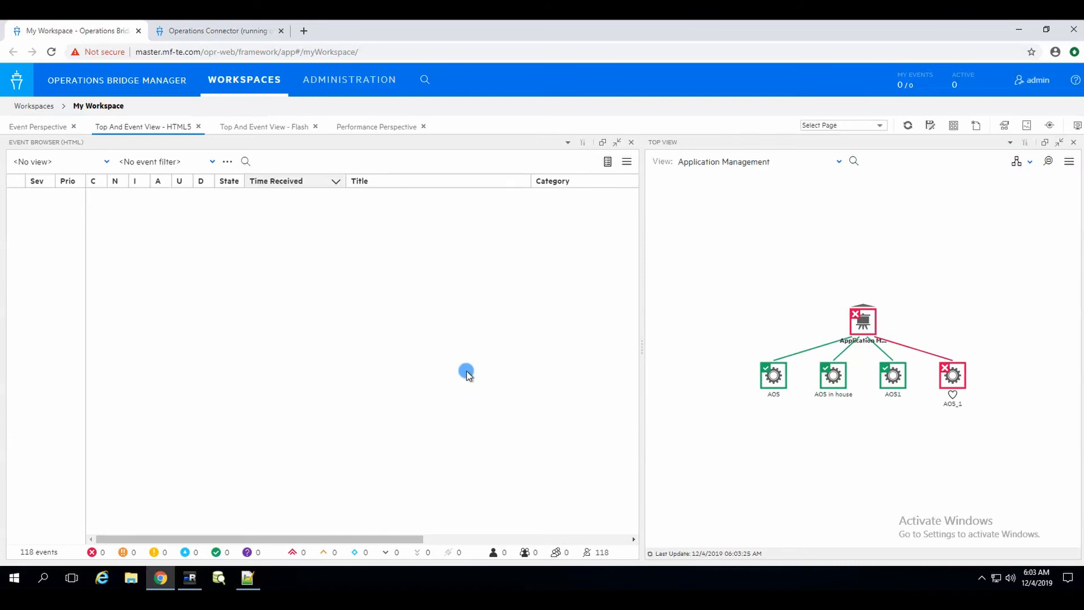
left_click(191, 580)
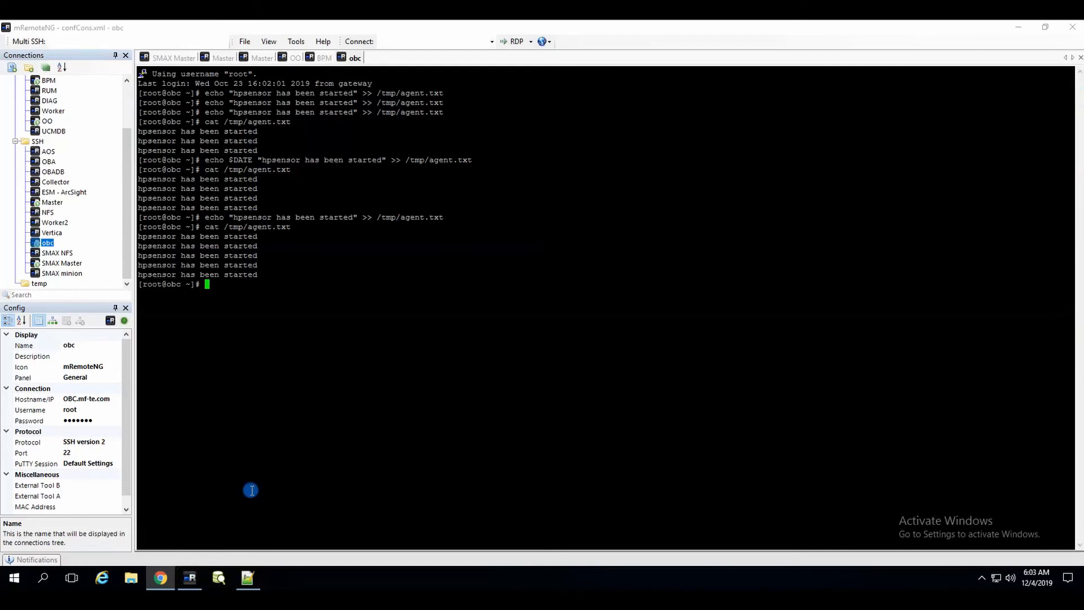
key("Up")
key("Up")
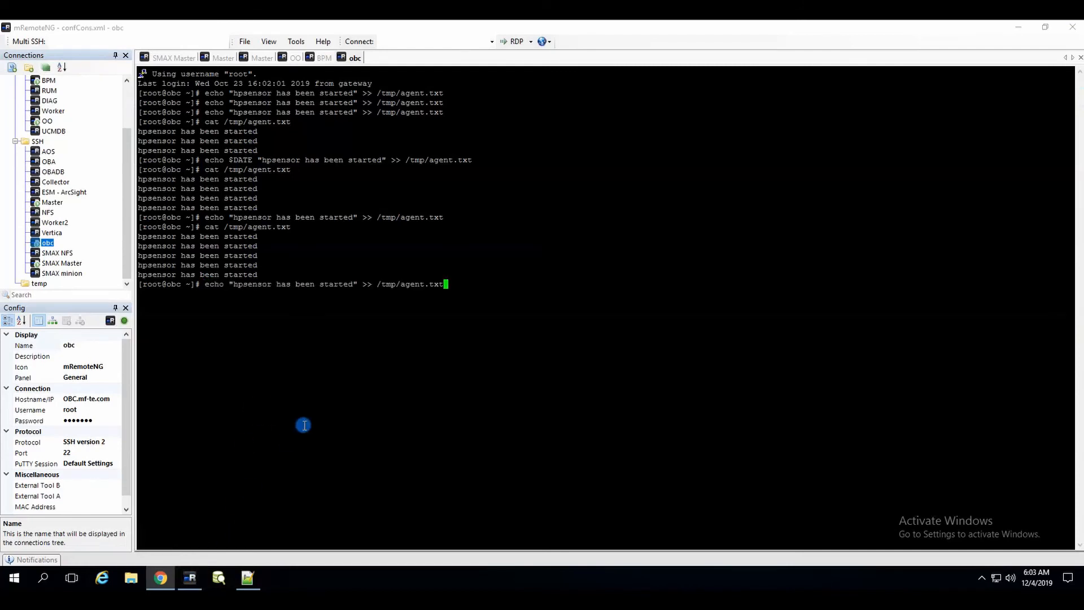
key("Return")
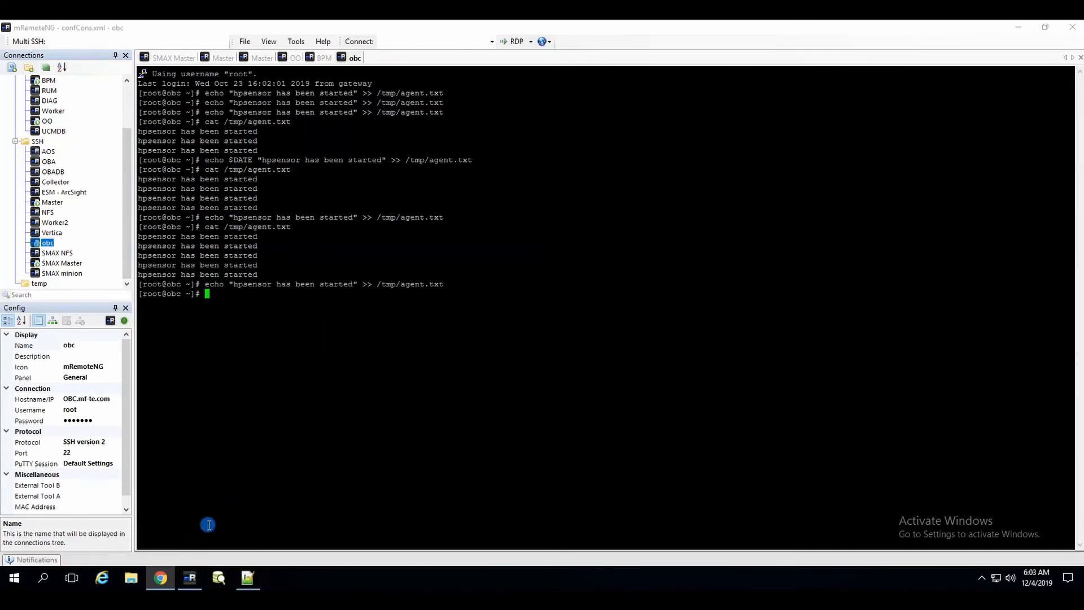
left_click(193, 581)
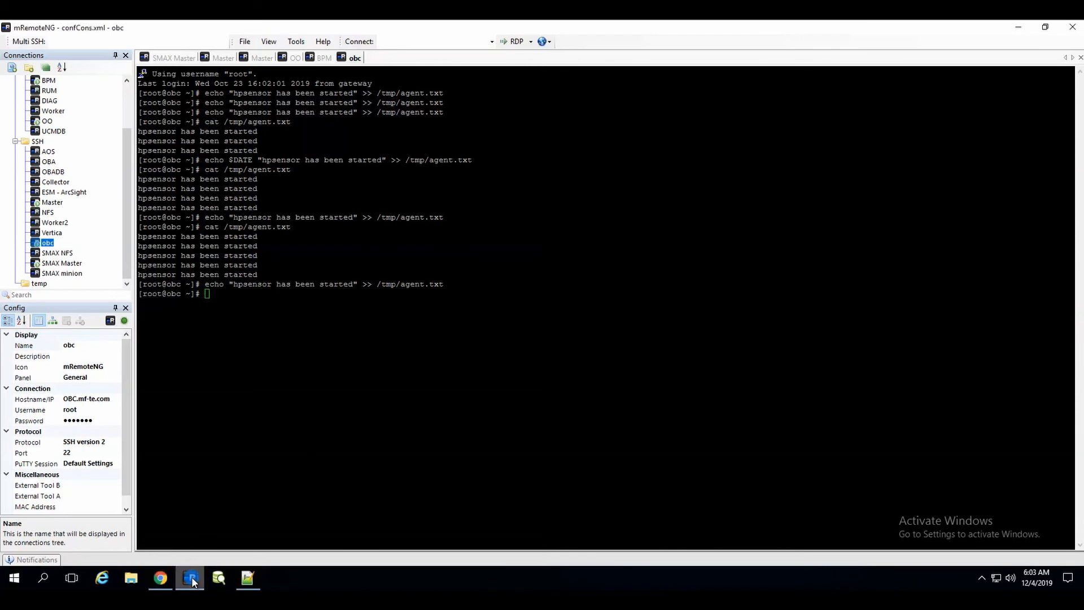
Step: Open the details of the 'Awsome! the text is hpsensor has been started' Warning event from node obc
left_click(160, 577)
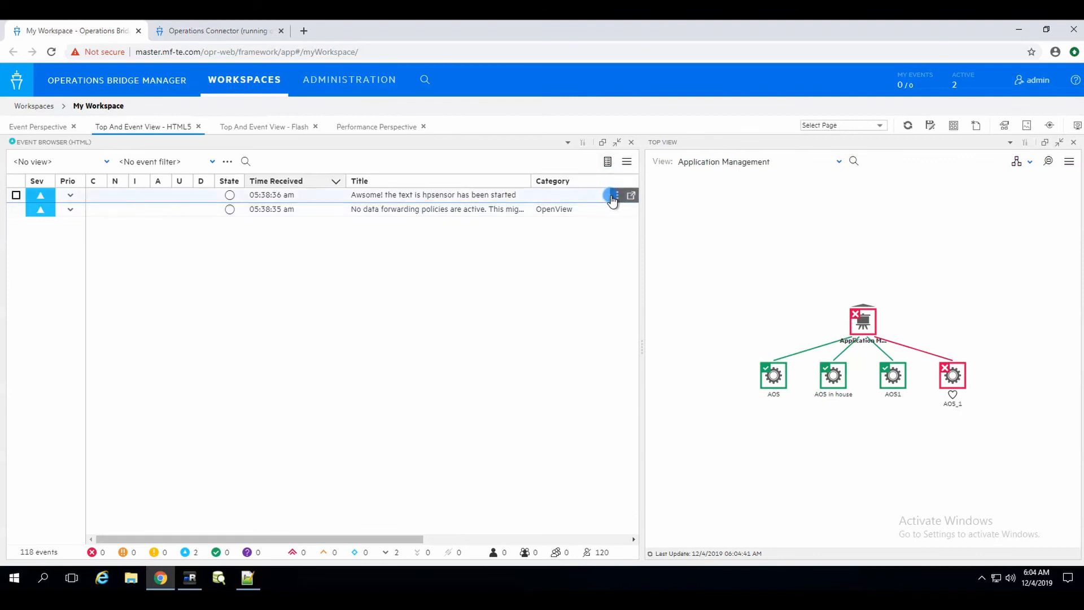
left_click(611, 197)
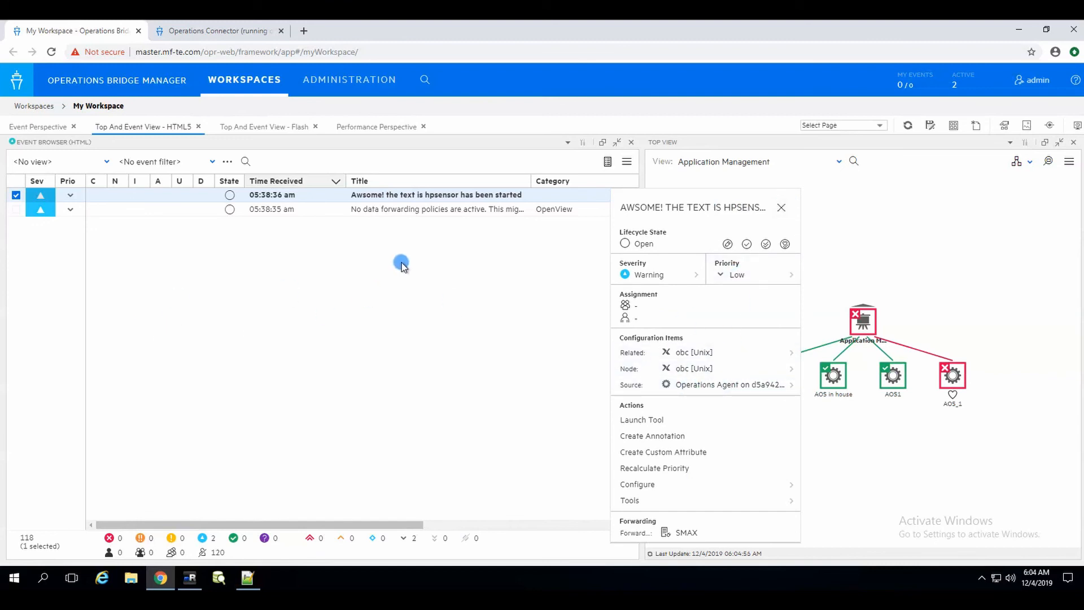
Step: Show the hpsensor event's general properties in a separate Event Details window
left_click(781, 208)
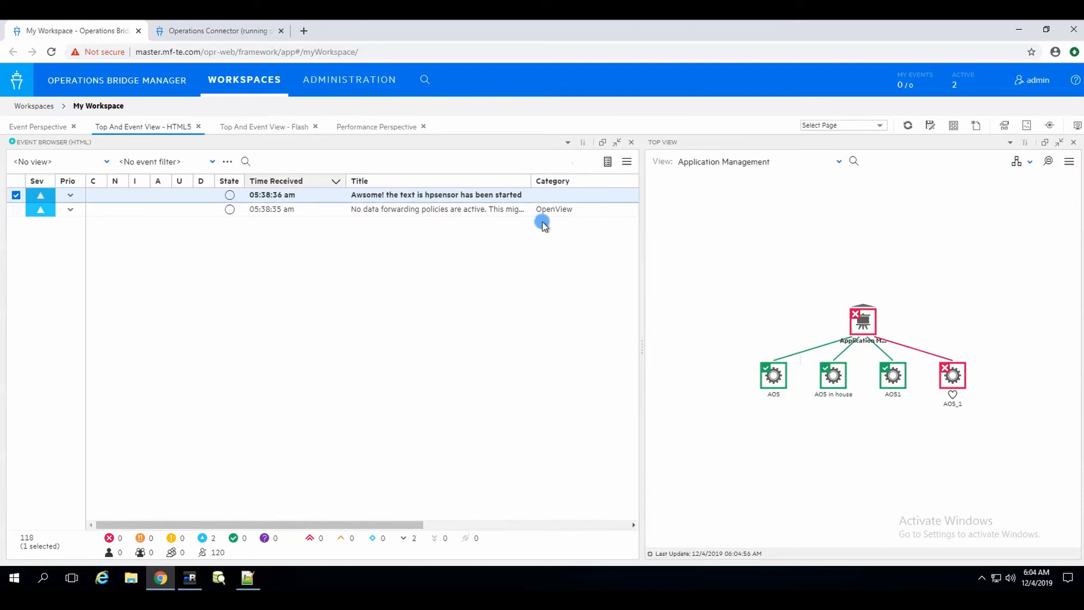
left_click(489, 195)
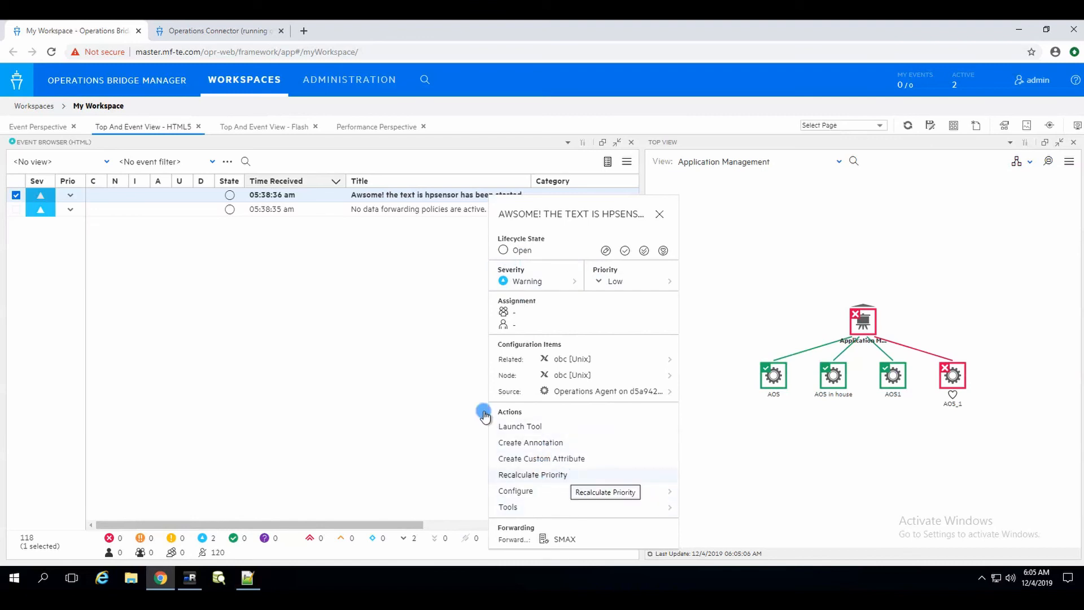
left_click(334, 370)
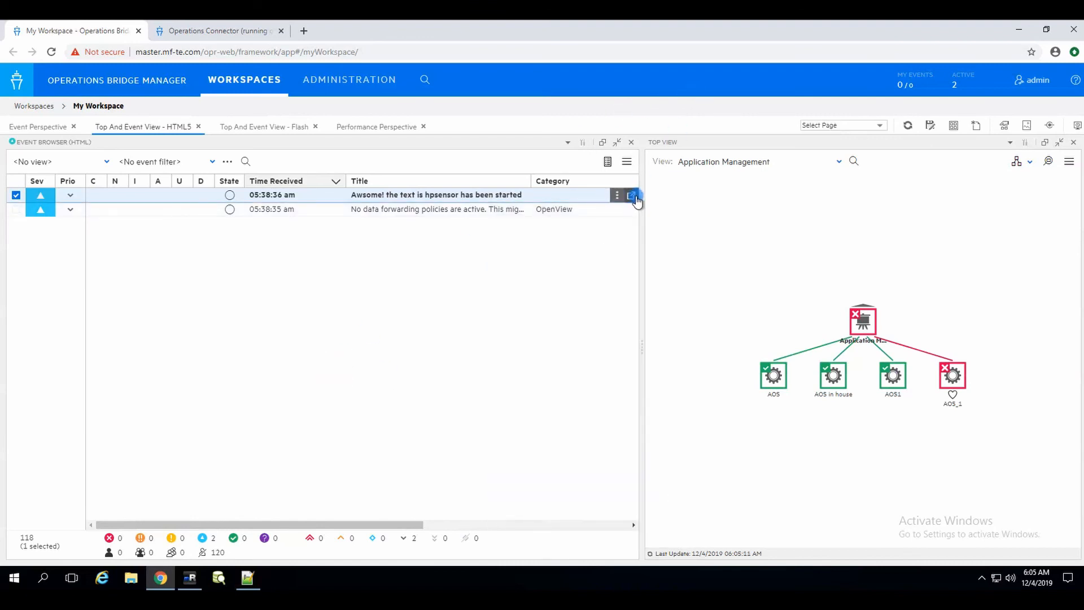
left_click(631, 196)
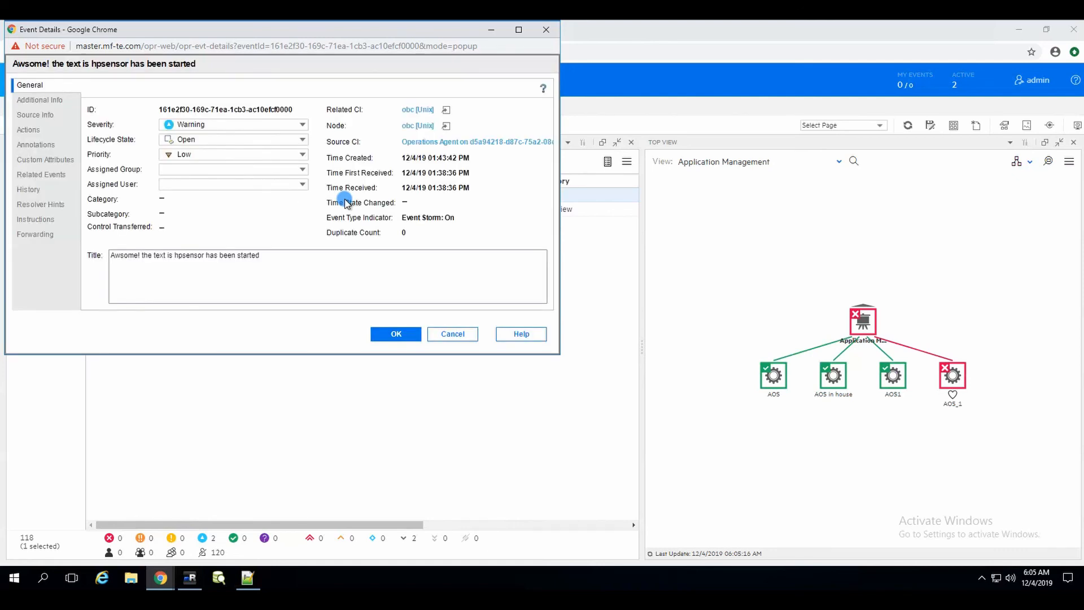
Step: View Additional Info and highlight the 'hpsensor has been started' description text
left_click(45, 104)
left_click(197, 182)
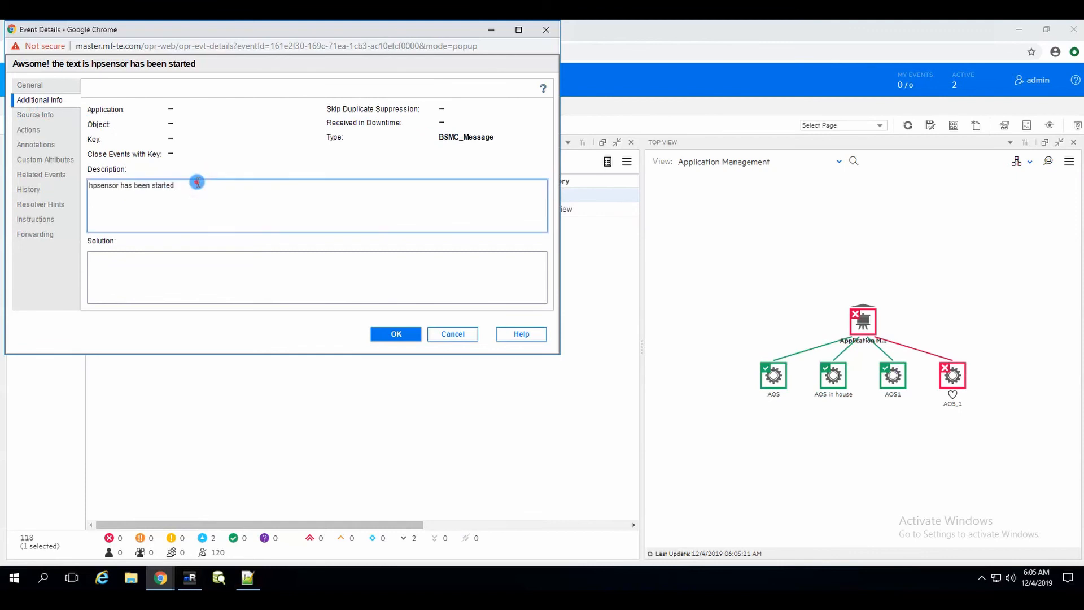
key("ctrl+a")
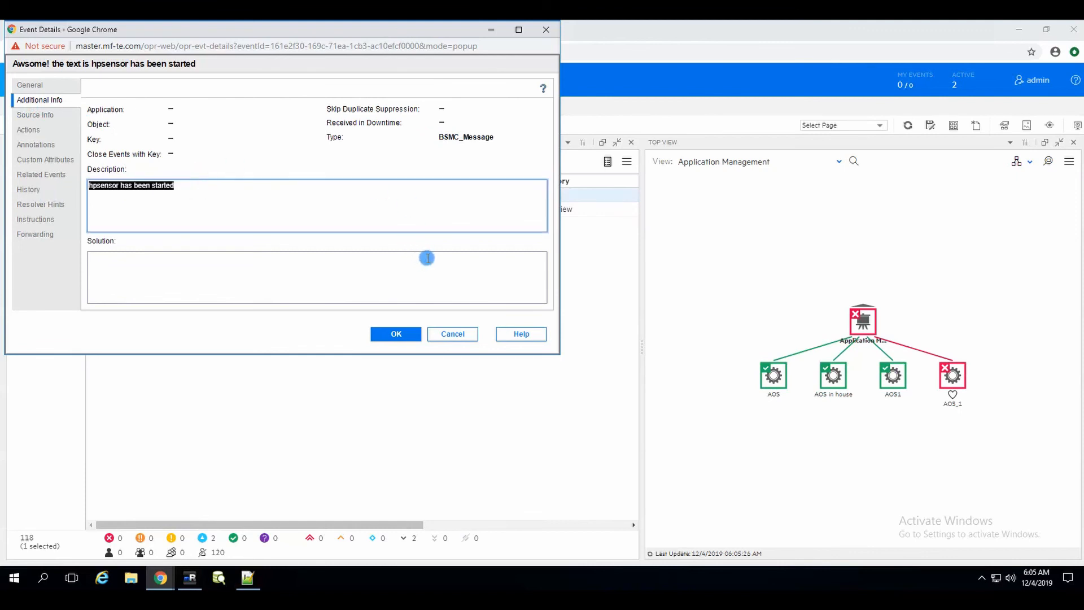